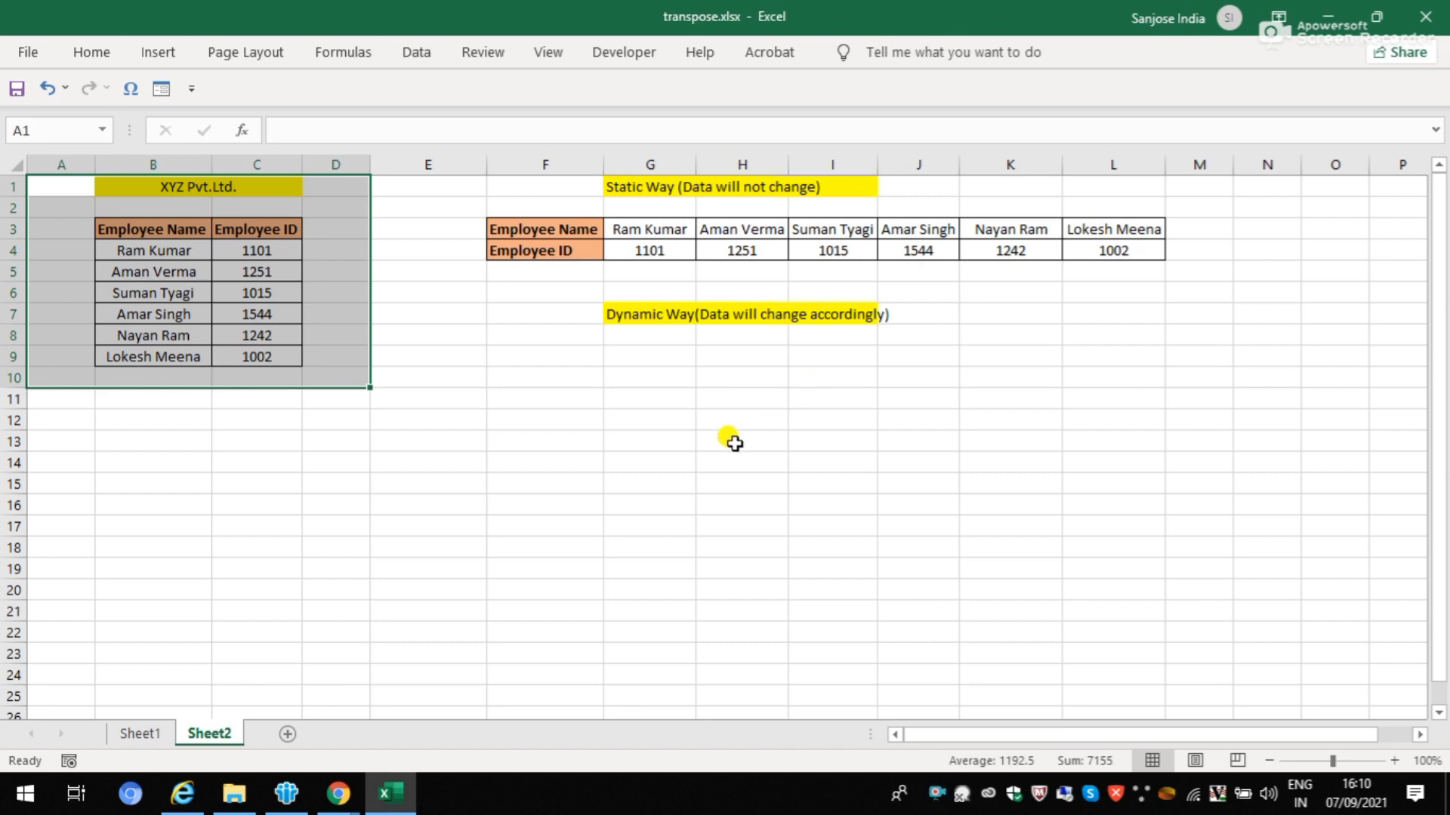
pyautogui.click(734, 443)
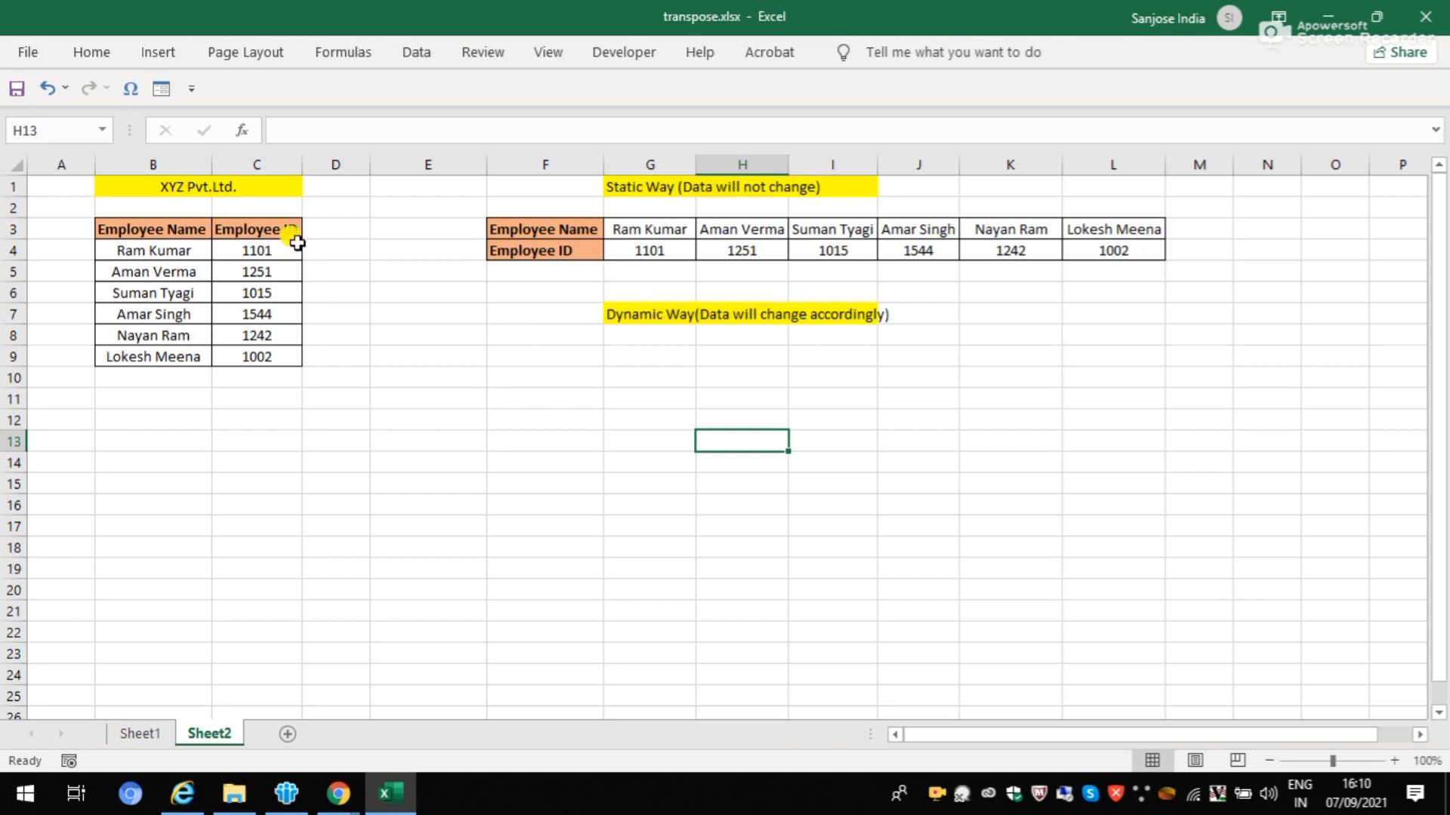
pyautogui.moveTo(61, 186); pyautogui.dragTo(369, 406)
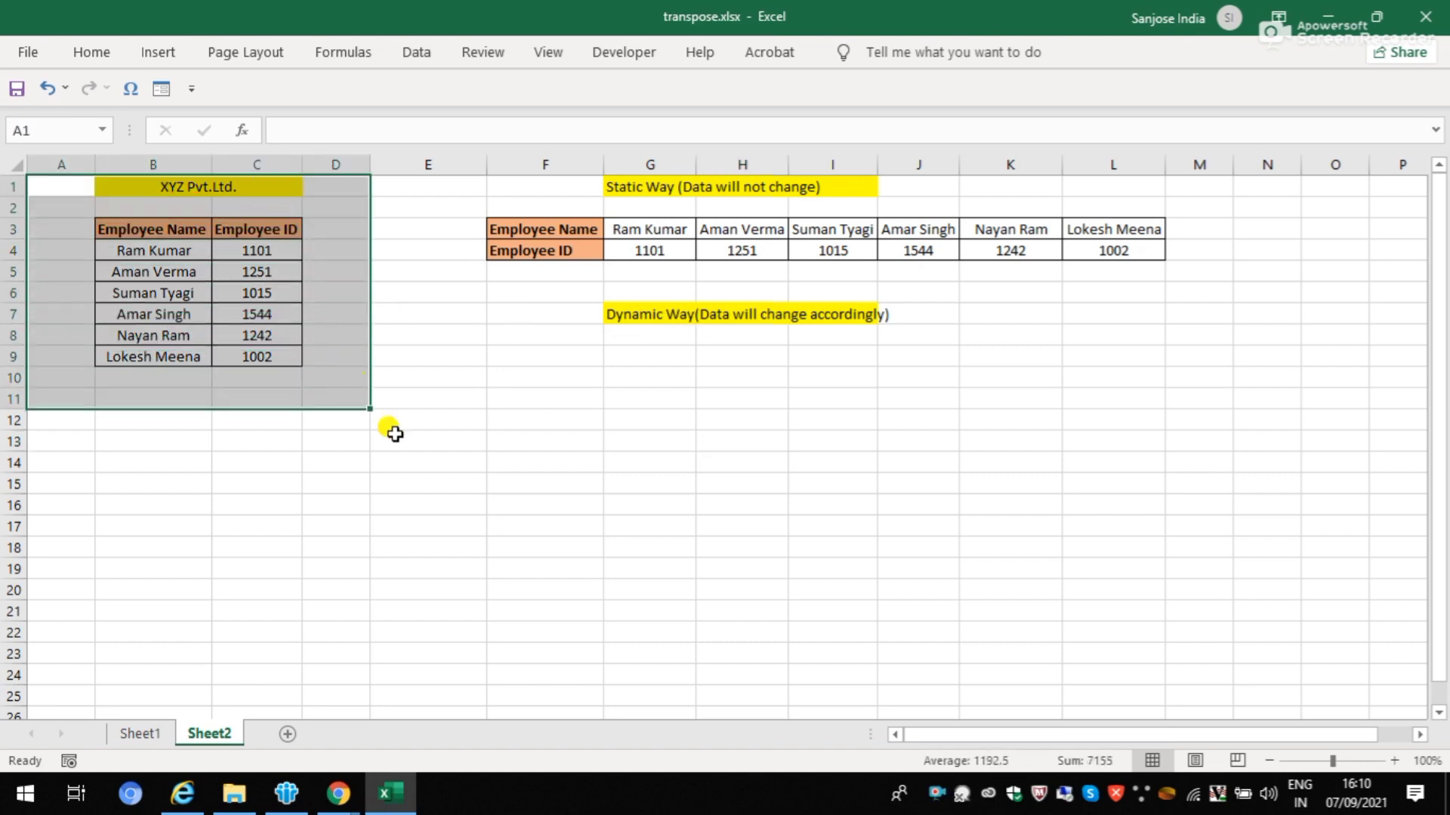
pyautogui.click(433, 466)
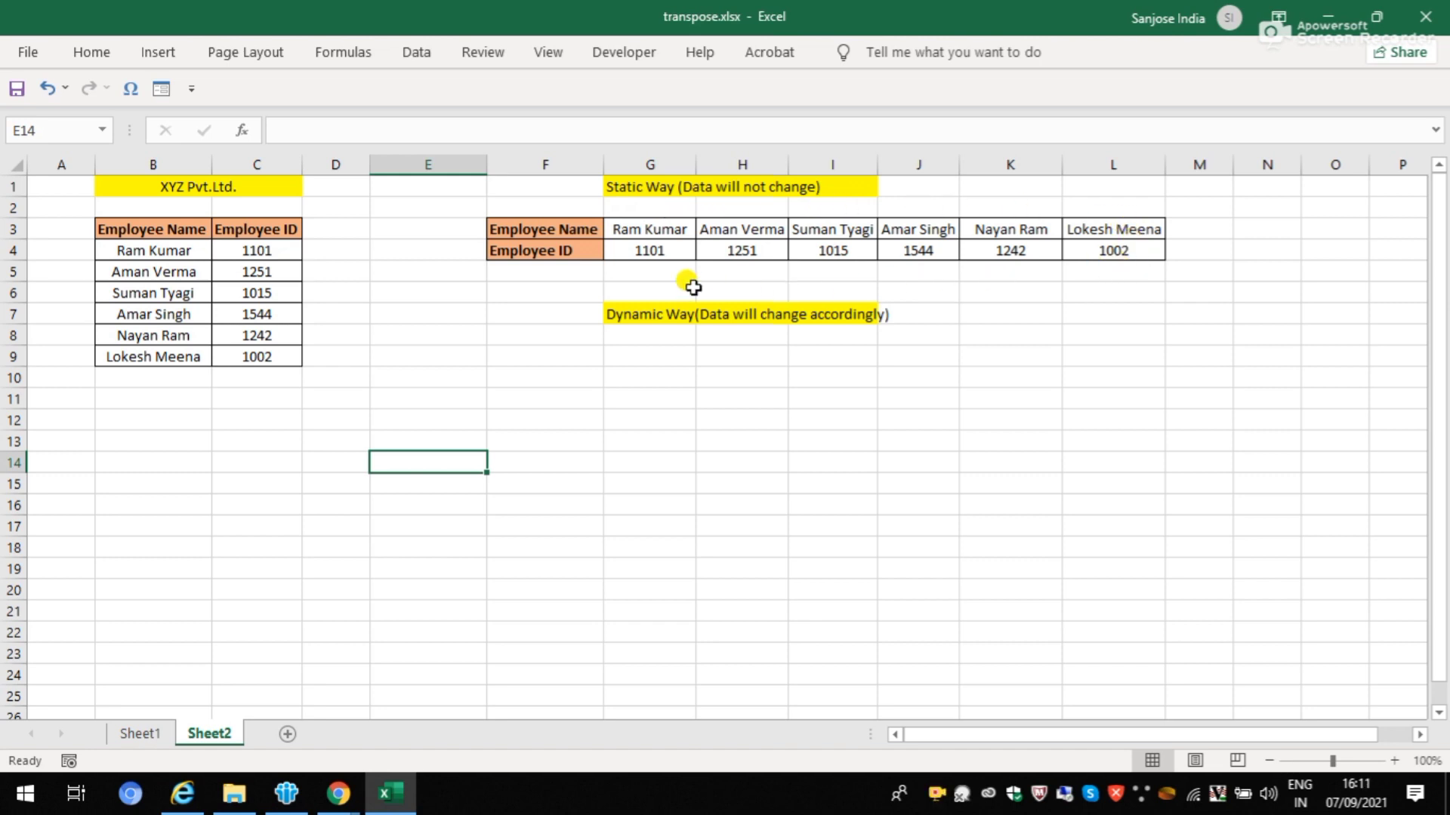
# Step: Test the static table by entering a different employee ID in C5, and undo the change
pyautogui.click(244, 274)
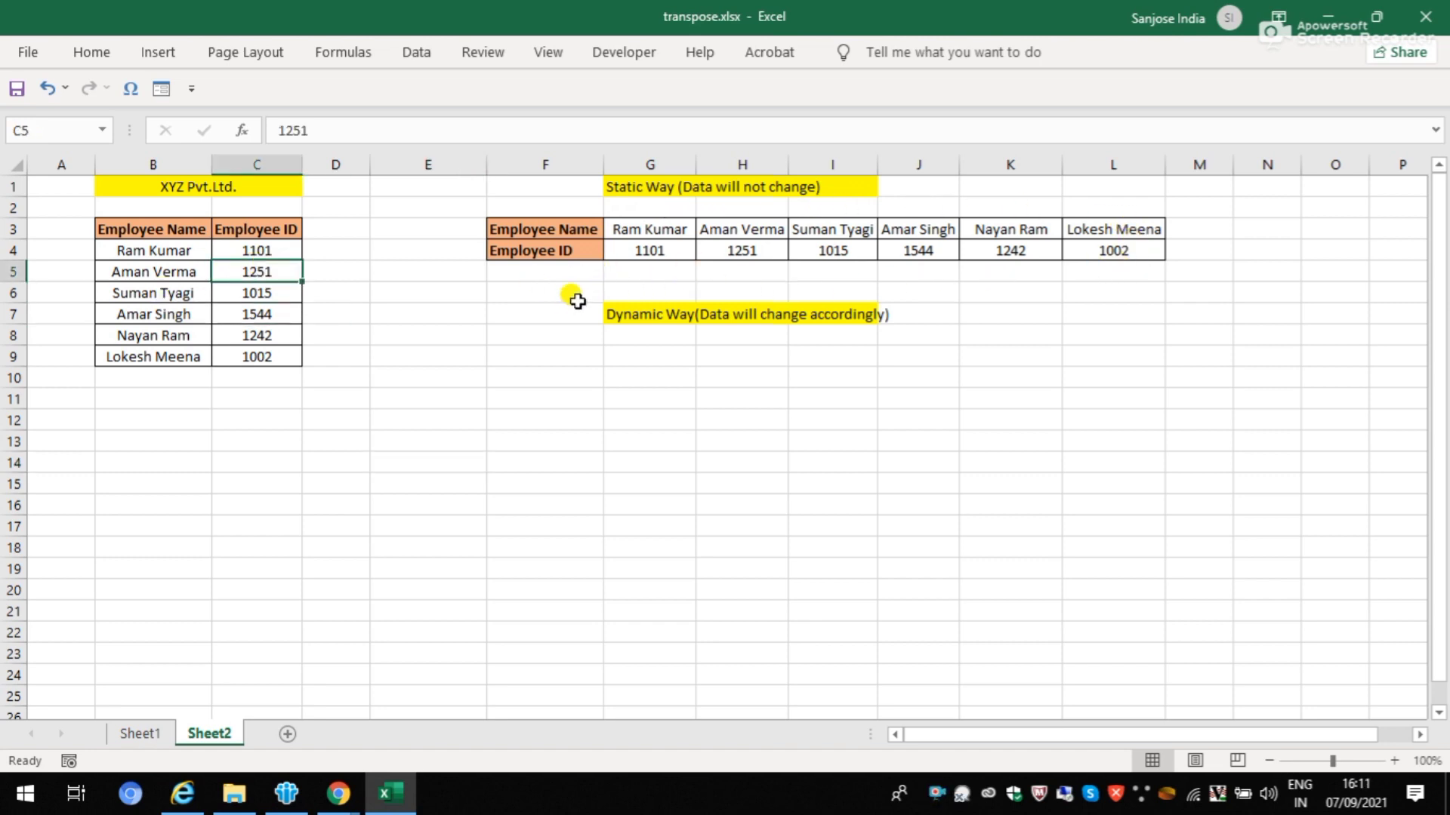
pyautogui.write('1000')
pyautogui.press('Tab')
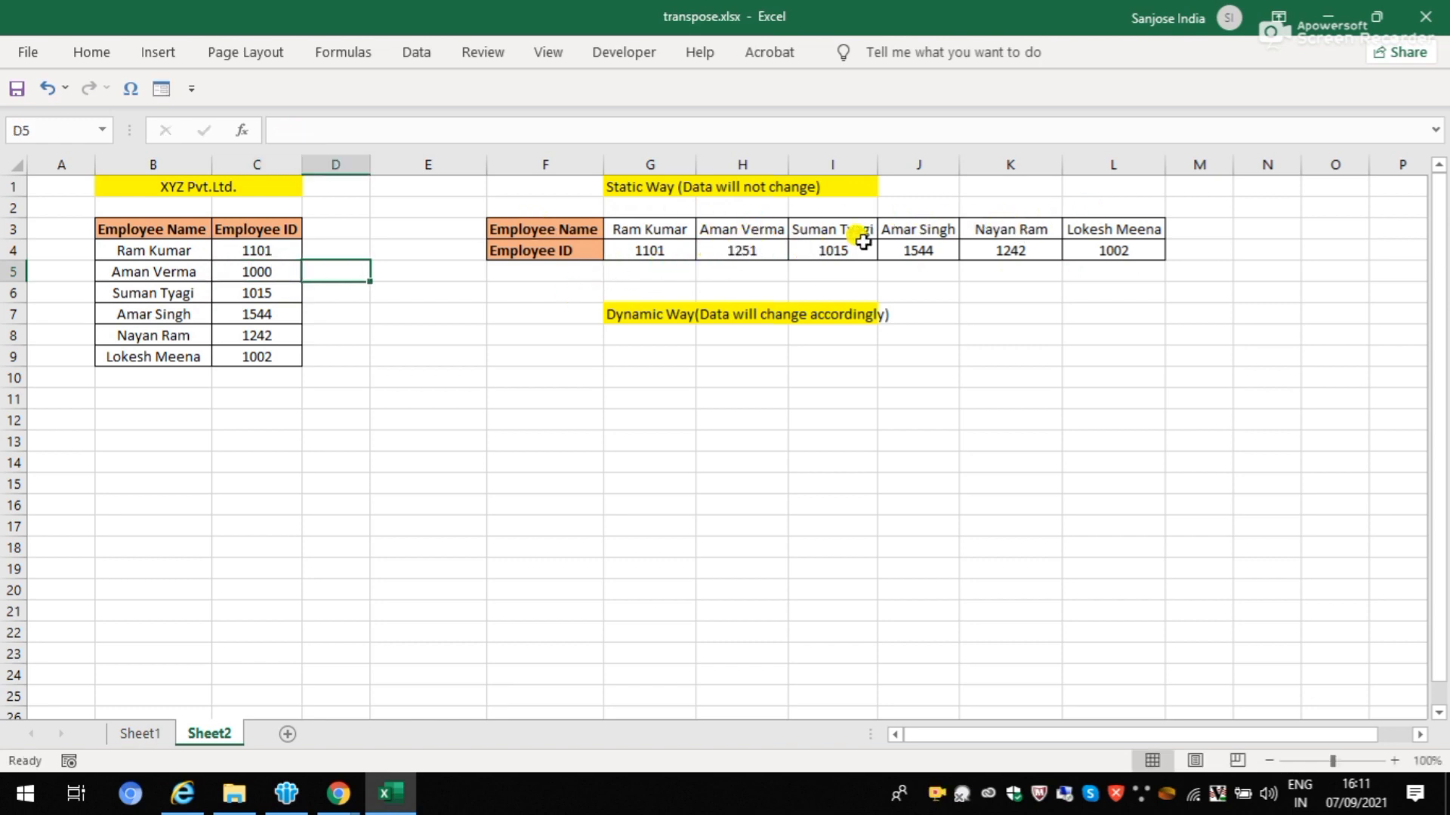
pyautogui.hotkey('ctrl', 'z')
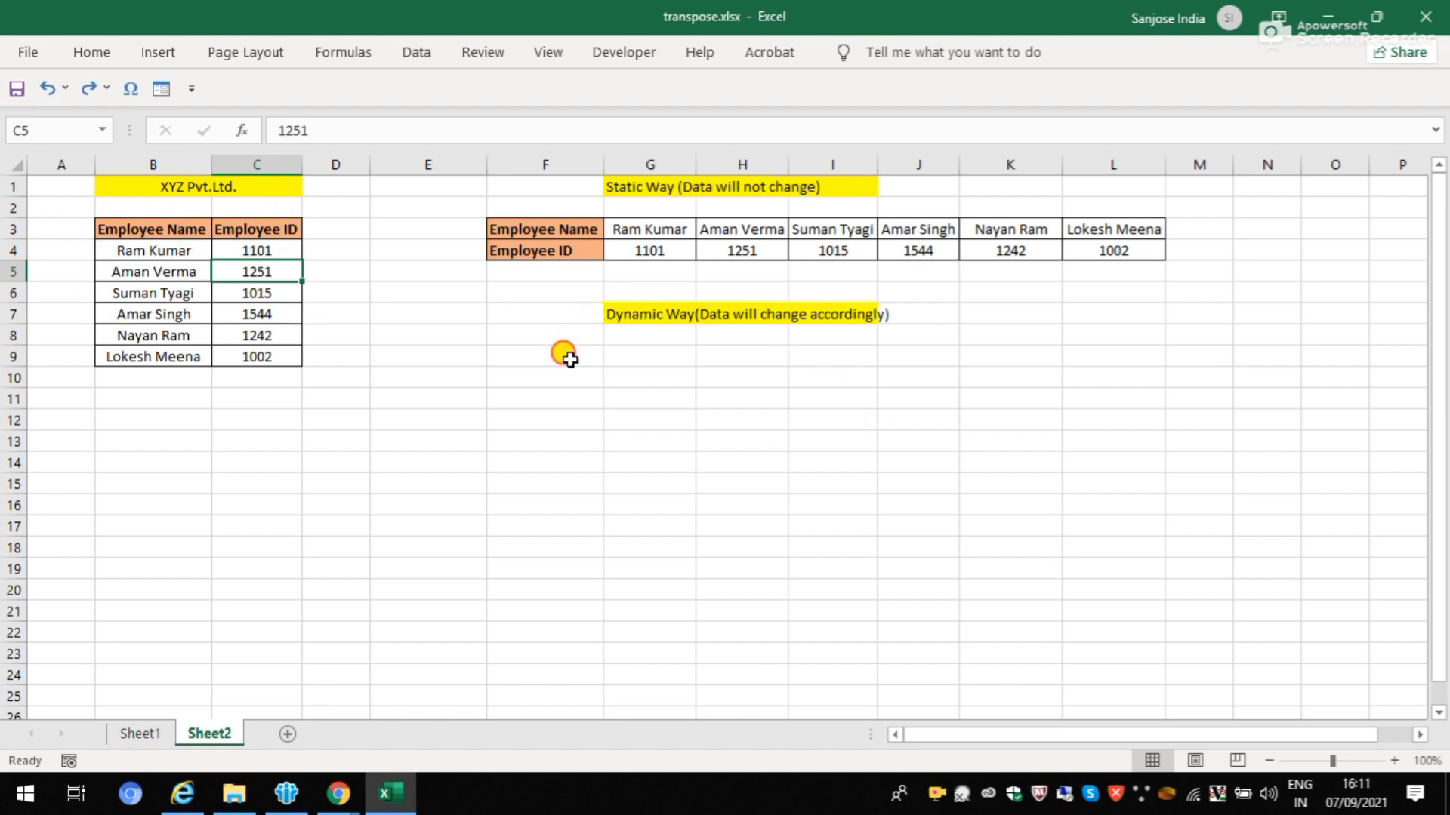
# Step: Enter =TRANSPOSE(B3:C9) as an array formula across F9:I10 under the Dynamic Way heading
pyautogui.moveTo(566, 355); pyautogui.dragTo(945, 375)
pyautogui.click(967, 437)
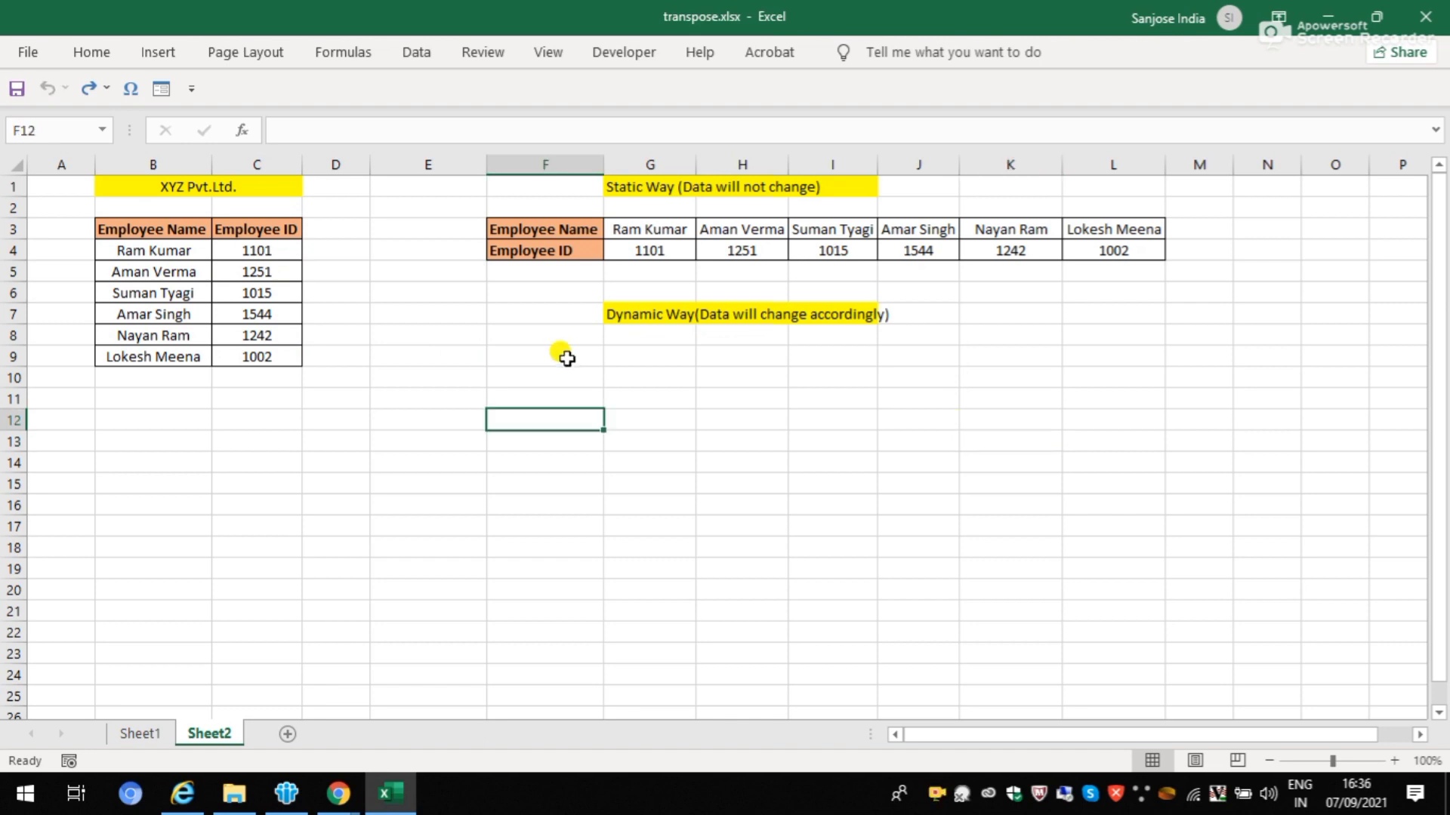
pyautogui.moveTo(568, 357); pyautogui.dragTo(828, 375)
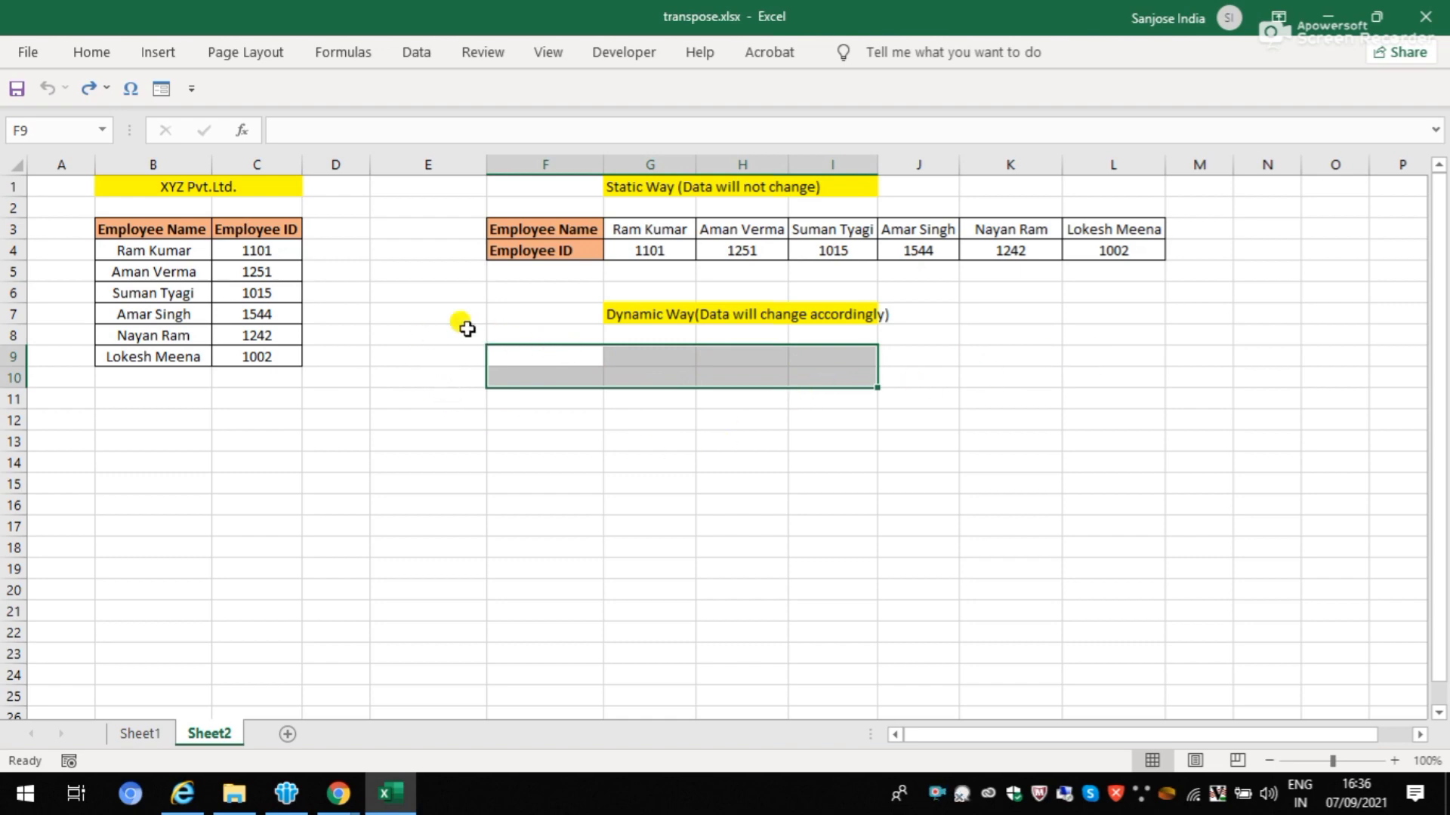
pyautogui.write('=')
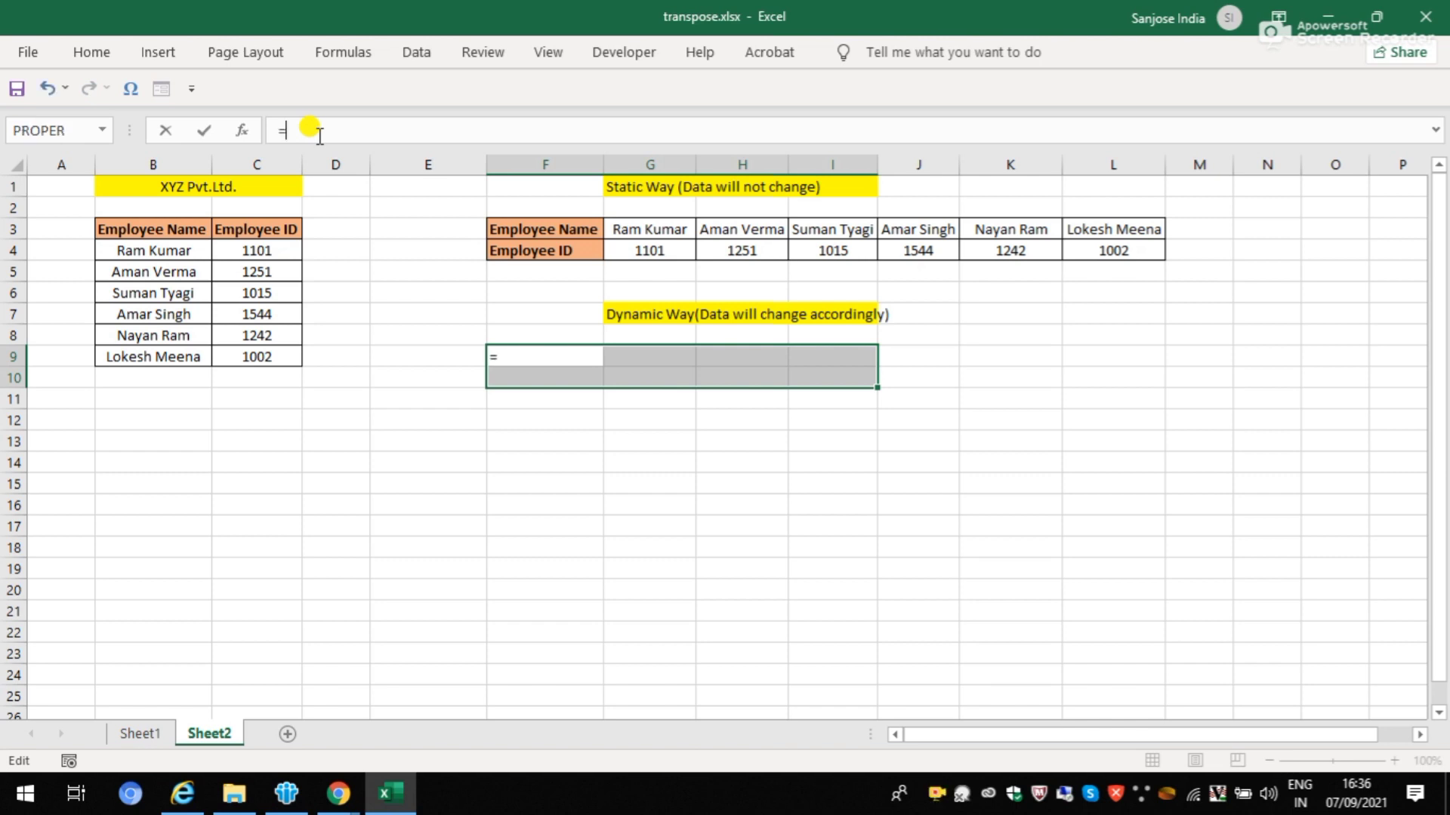
pyautogui.write('trans')
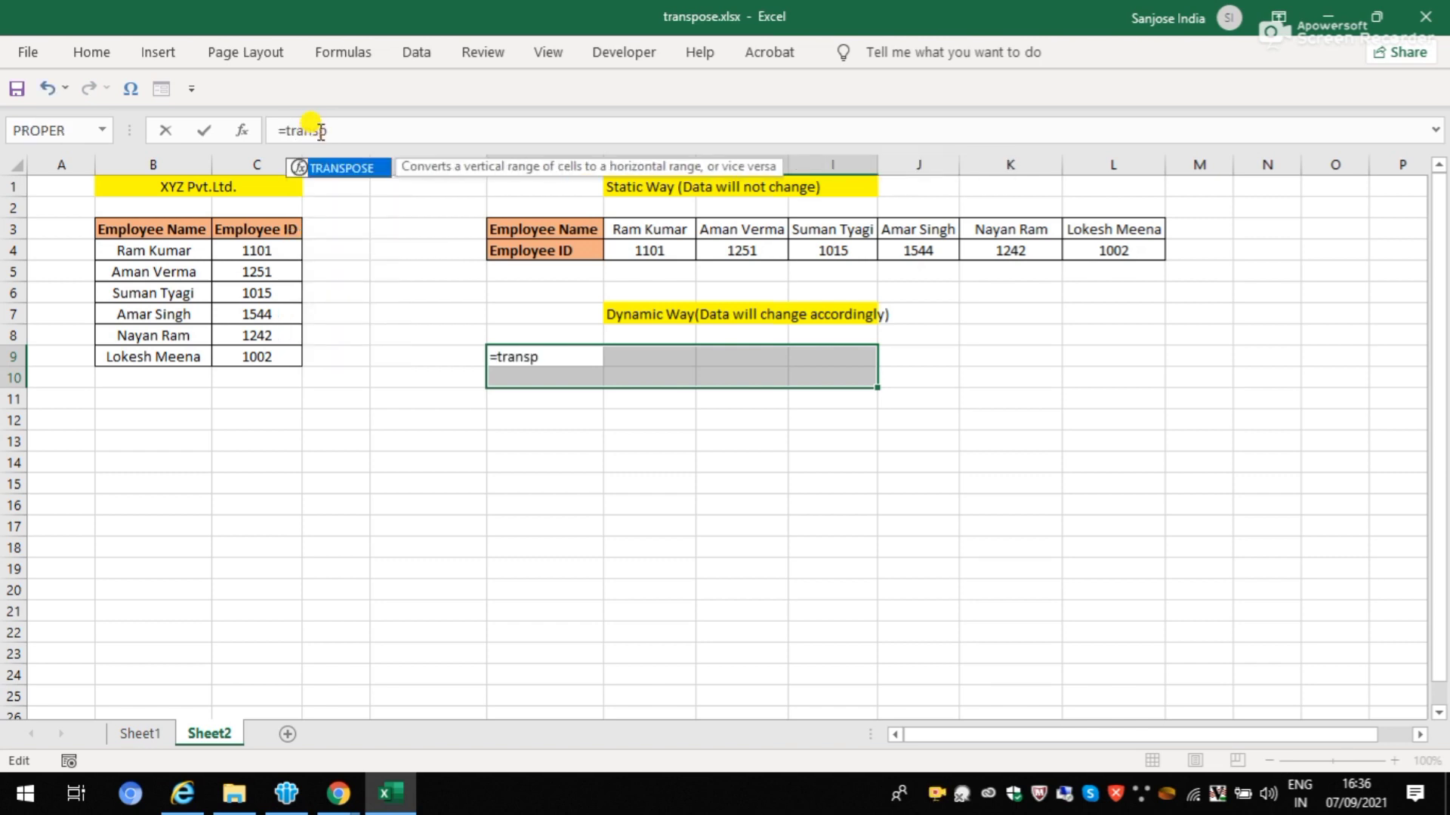
pyautogui.write('p')
pyautogui.doubleClick(340, 168)
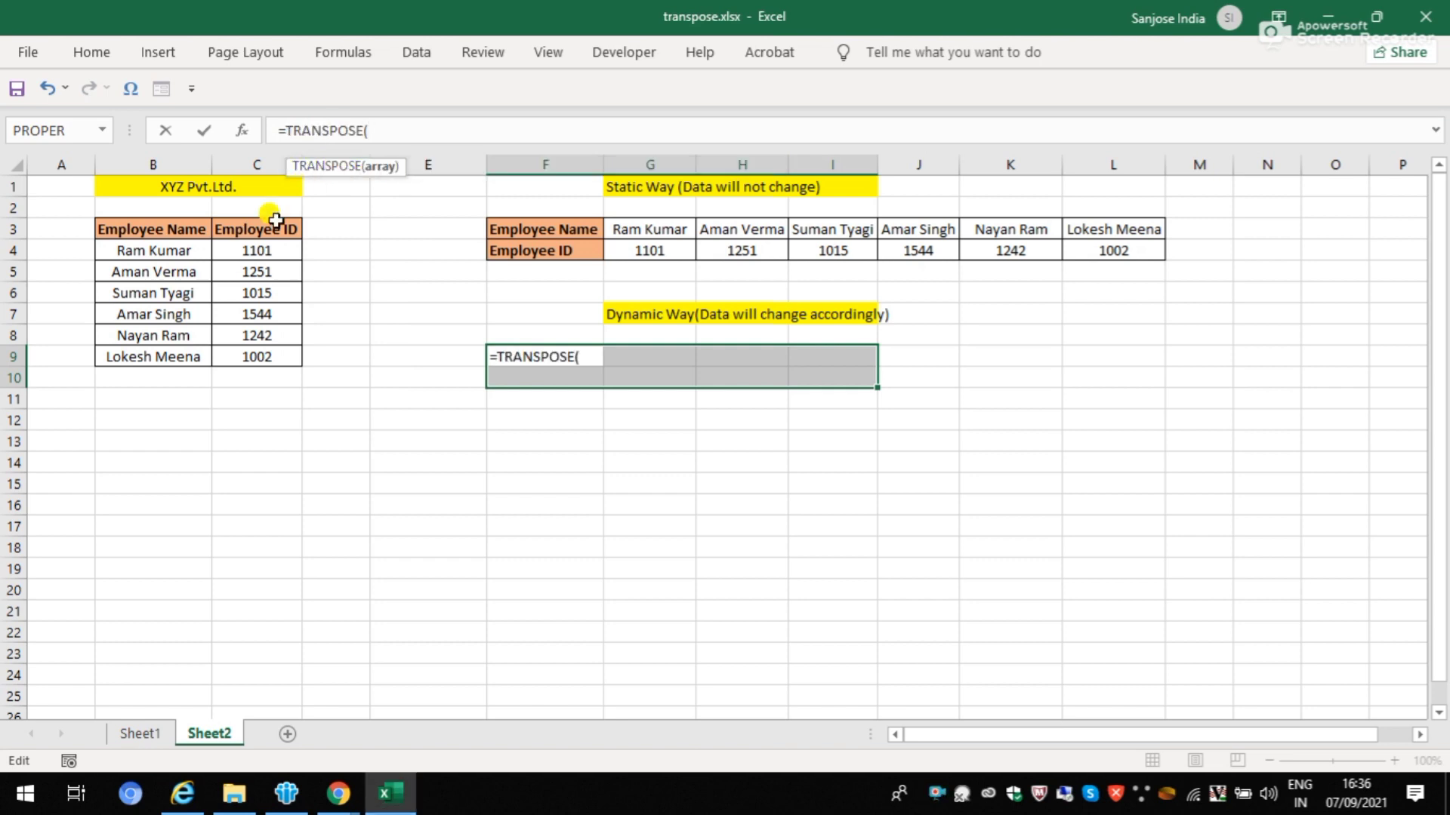
pyautogui.moveTo(151, 229); pyautogui.dragTo(253, 348)
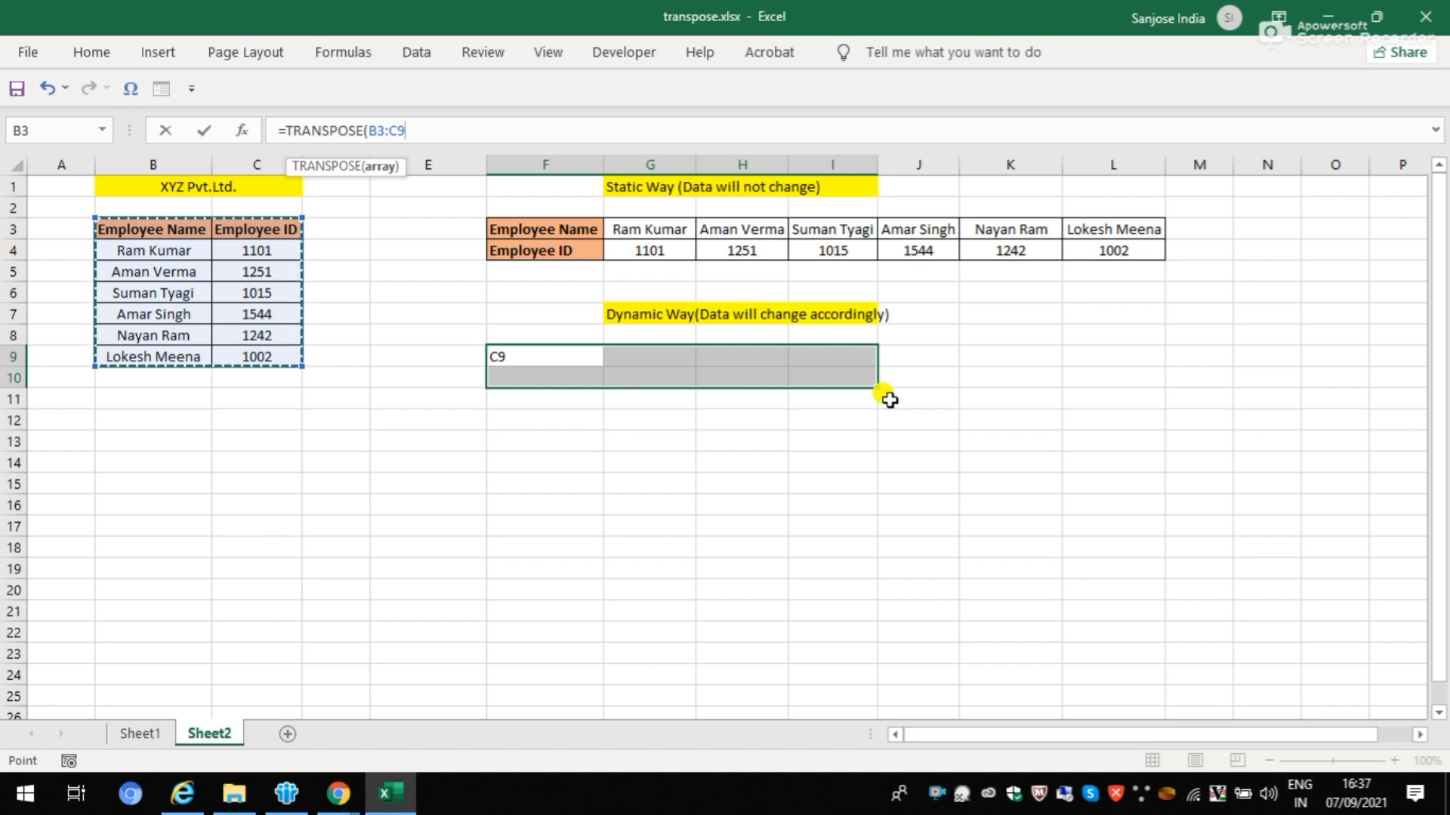
pyautogui.hotkey('ctrl', 'shift', 'Return')
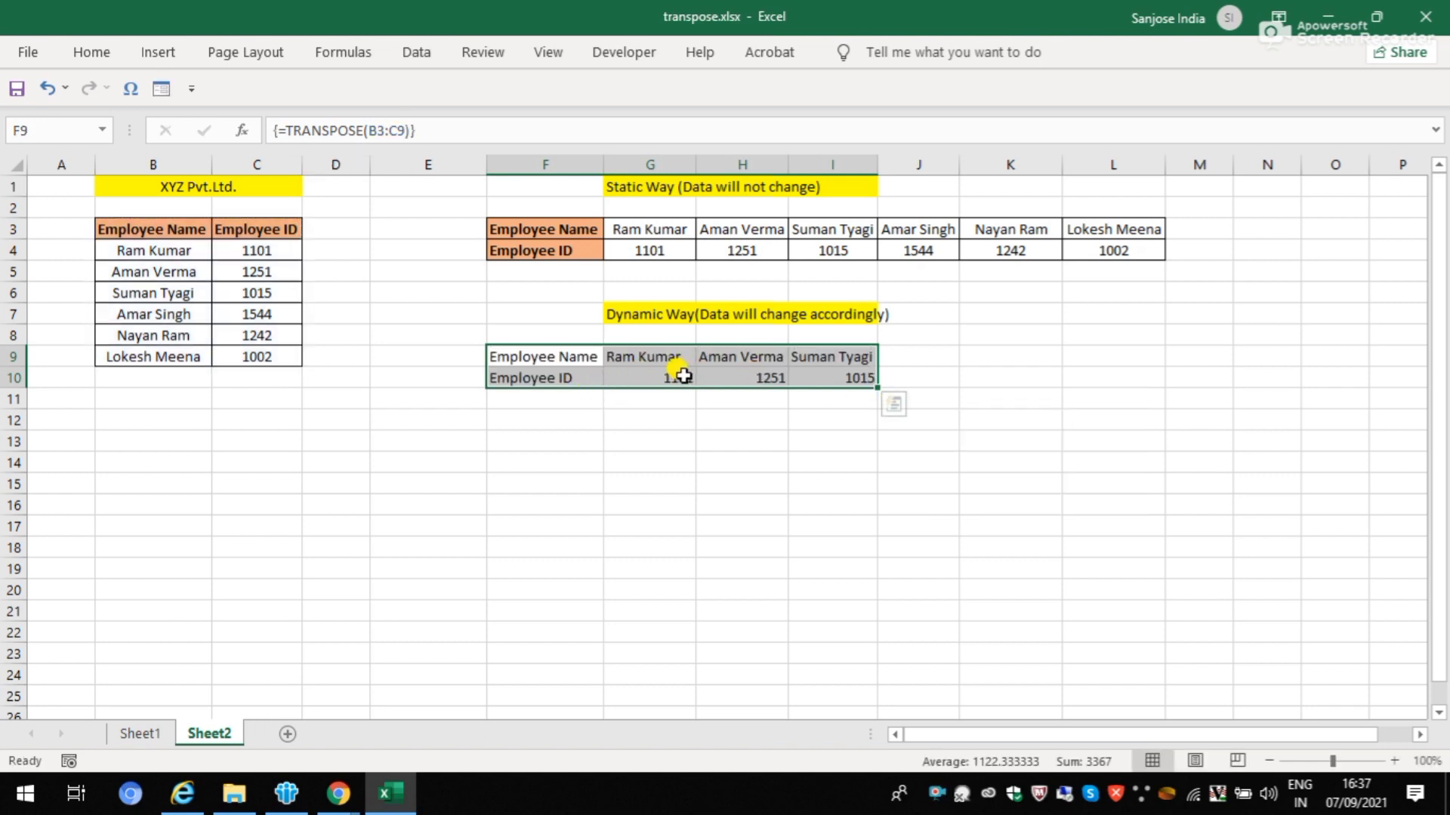
# Step: Extend the transposed range to F9:L10 and re-enter =TRANSPOSE(B3:C9) as a single array formula across it
pyautogui.moveTo(881, 387); pyautogui.dragTo(1164, 394)
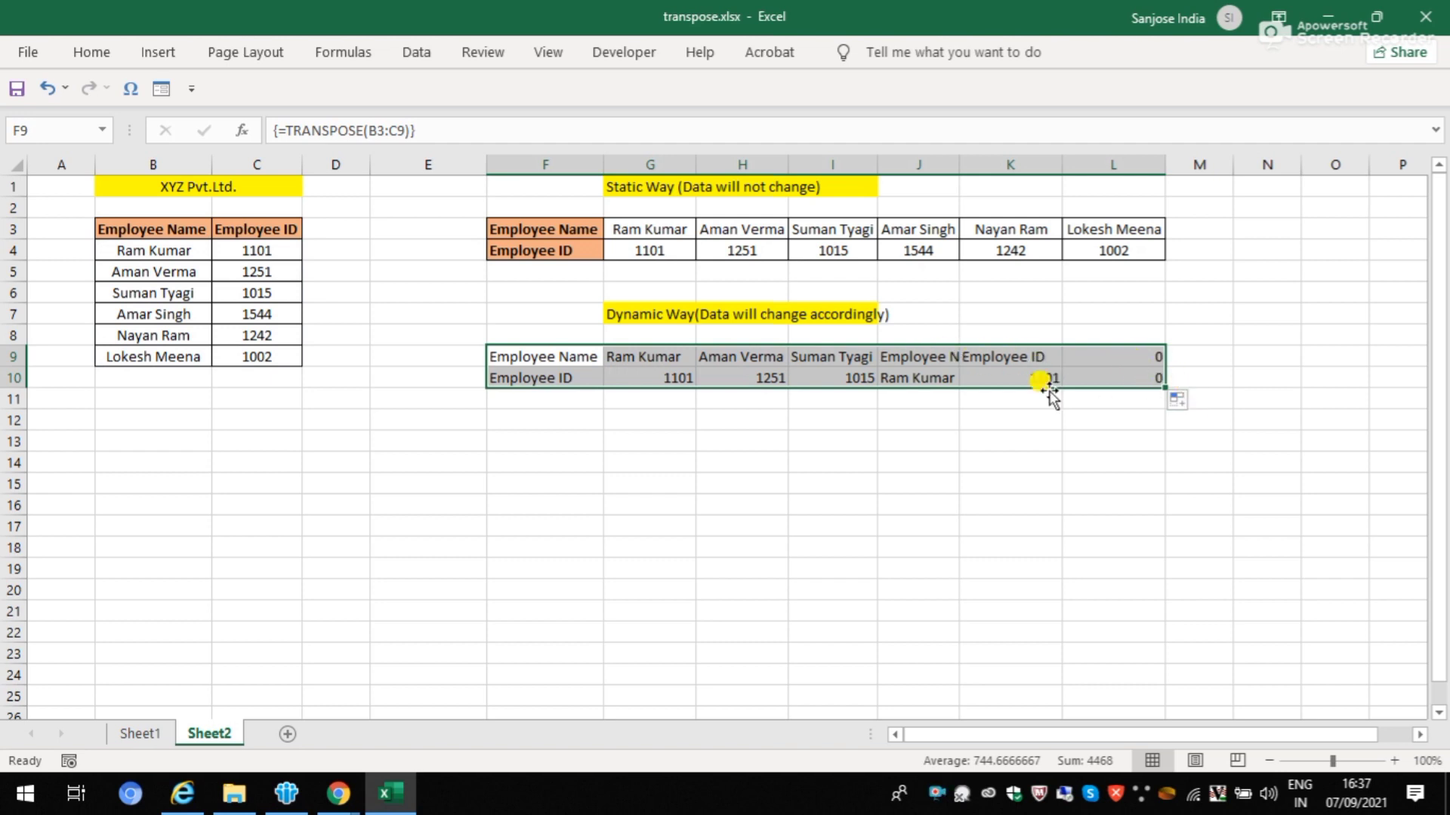
pyautogui.click(448, 133)
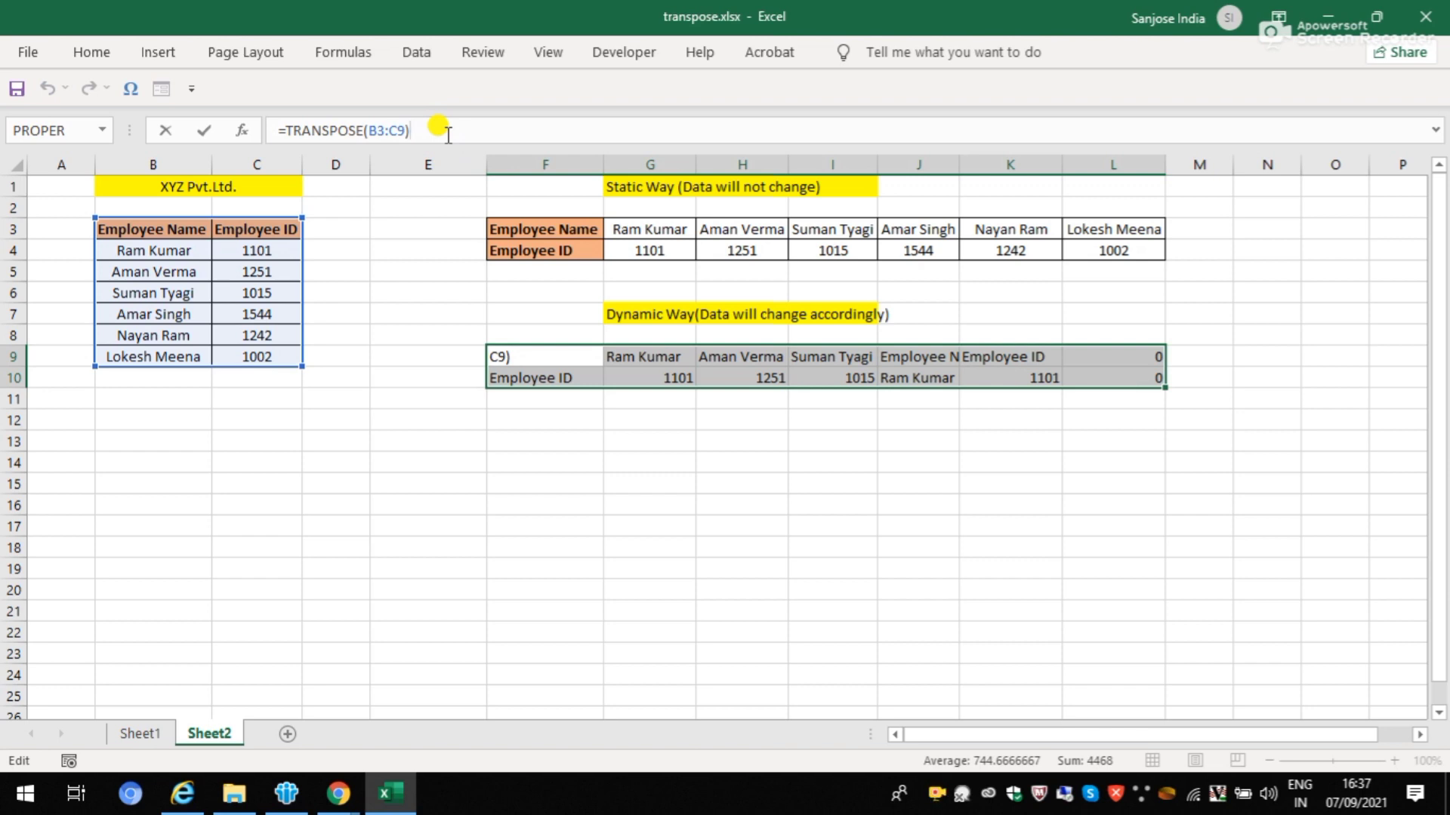
pyautogui.hotkey('ctrl', 'shift', 'Return')
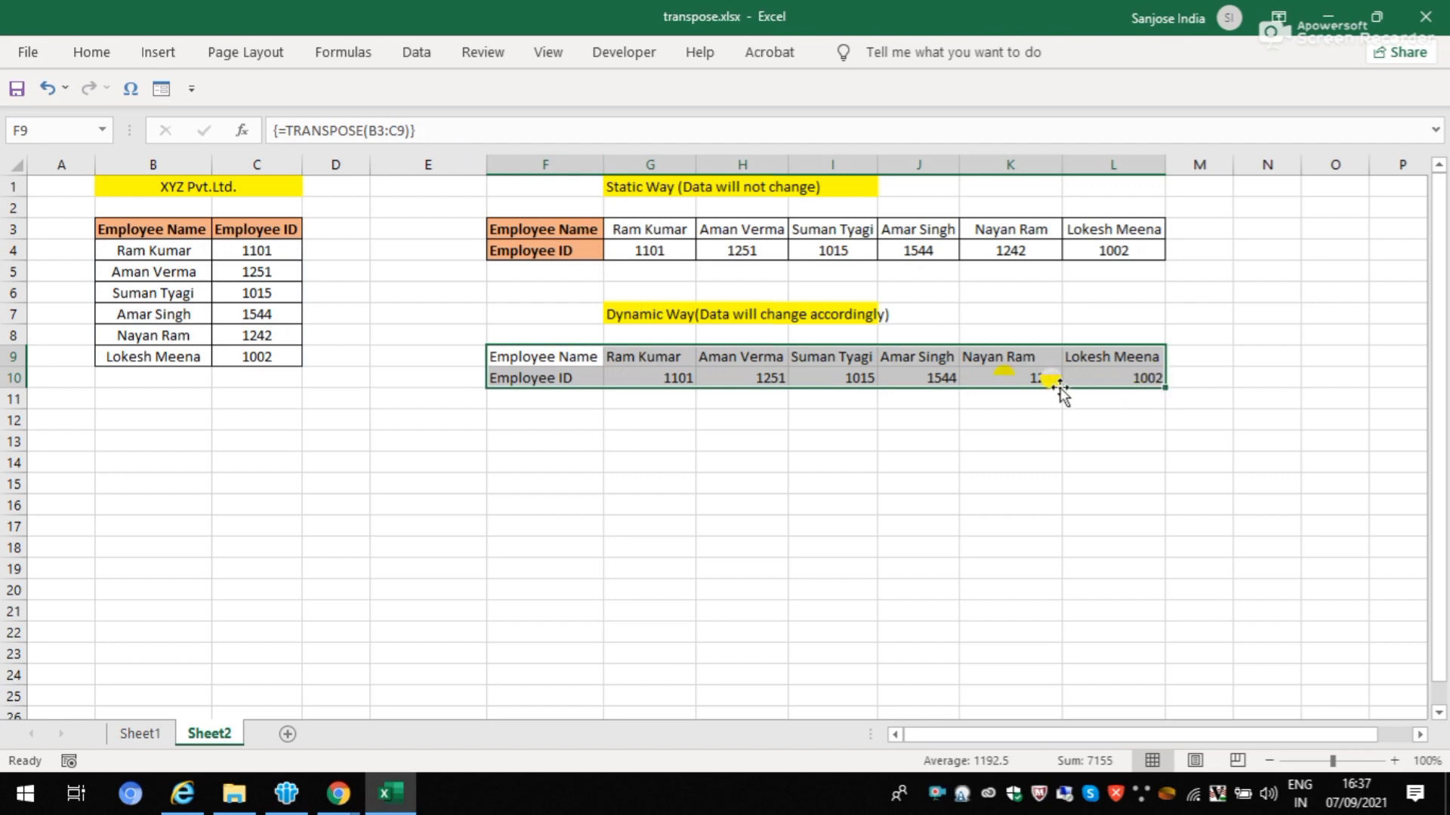
pyautogui.click(559, 419)
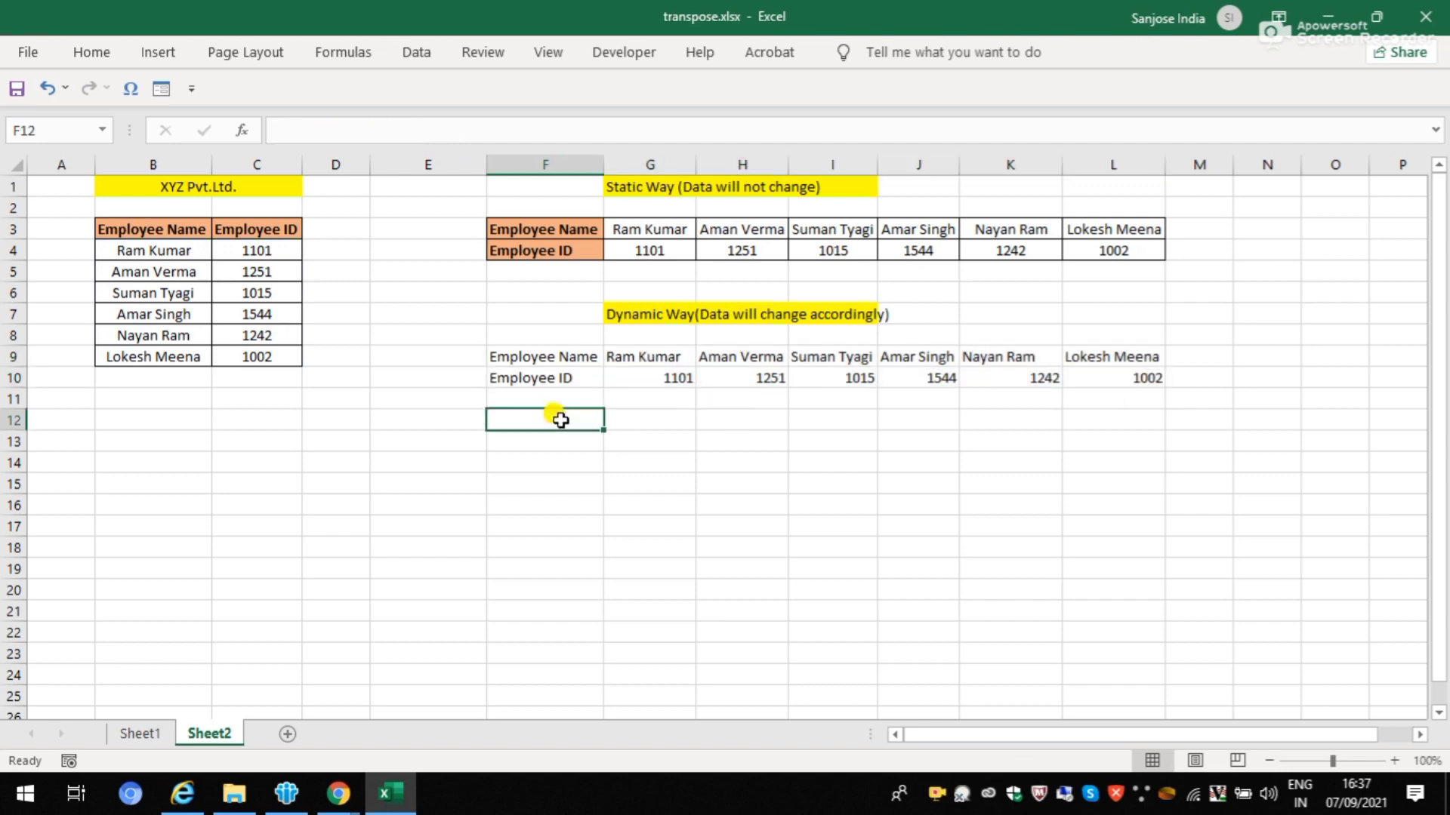
# Step: Test the dynamic table by entering a different employee ID in C4, and undo the change
pyautogui.click(257, 250)
pyautogui.write('1')
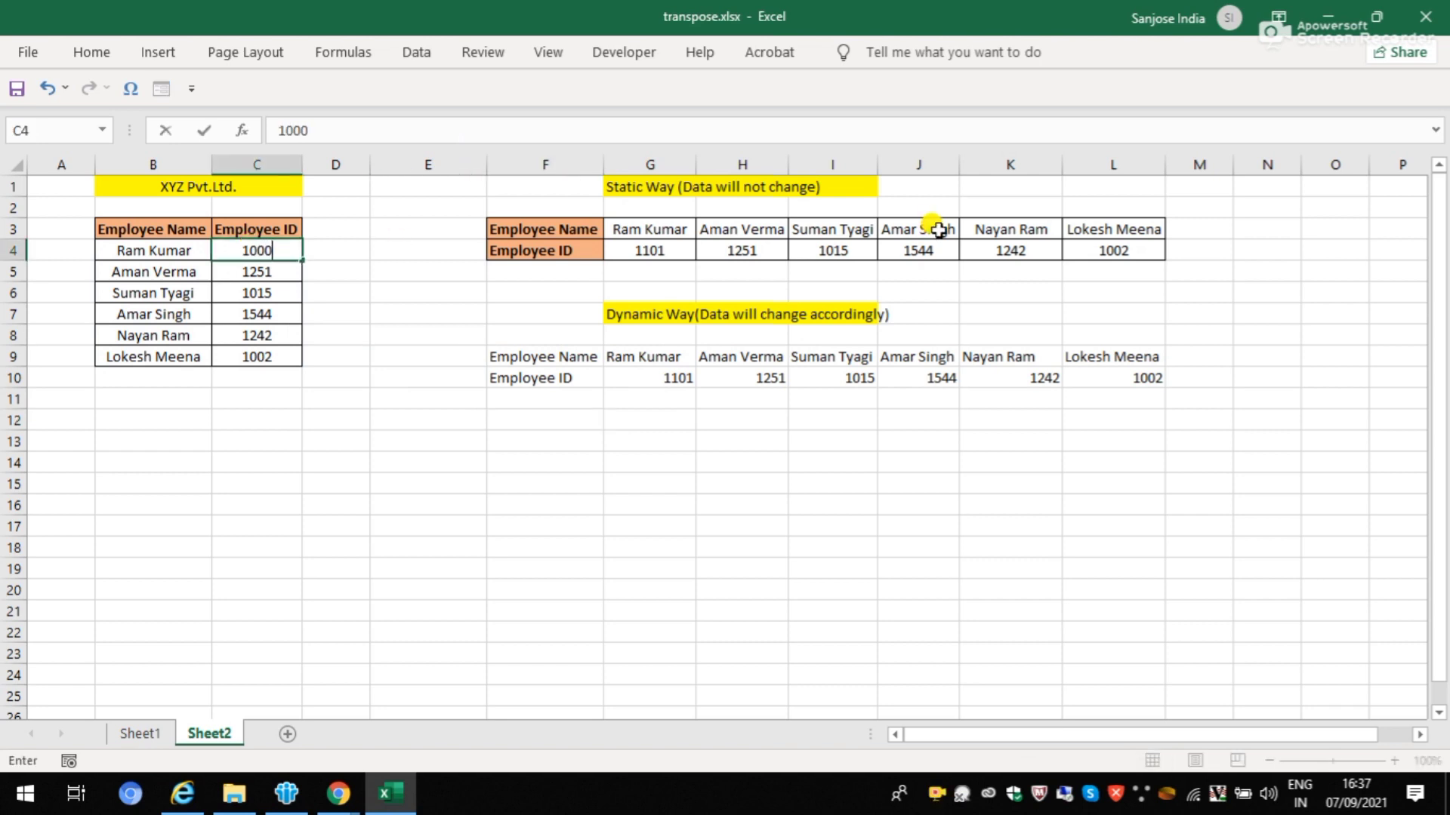
pyautogui.write('000')
pyautogui.press('Return')
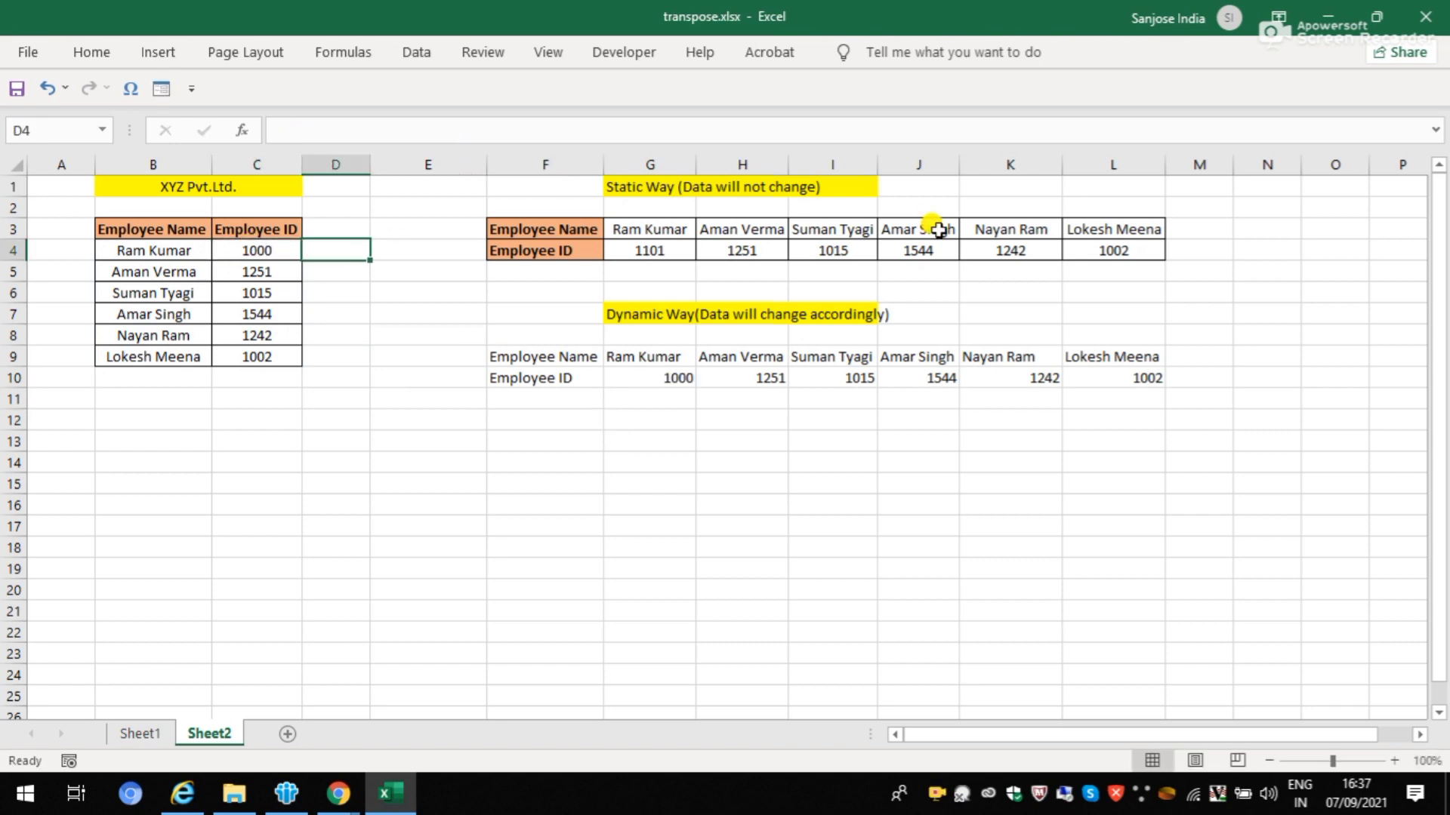
pyautogui.click(688, 373)
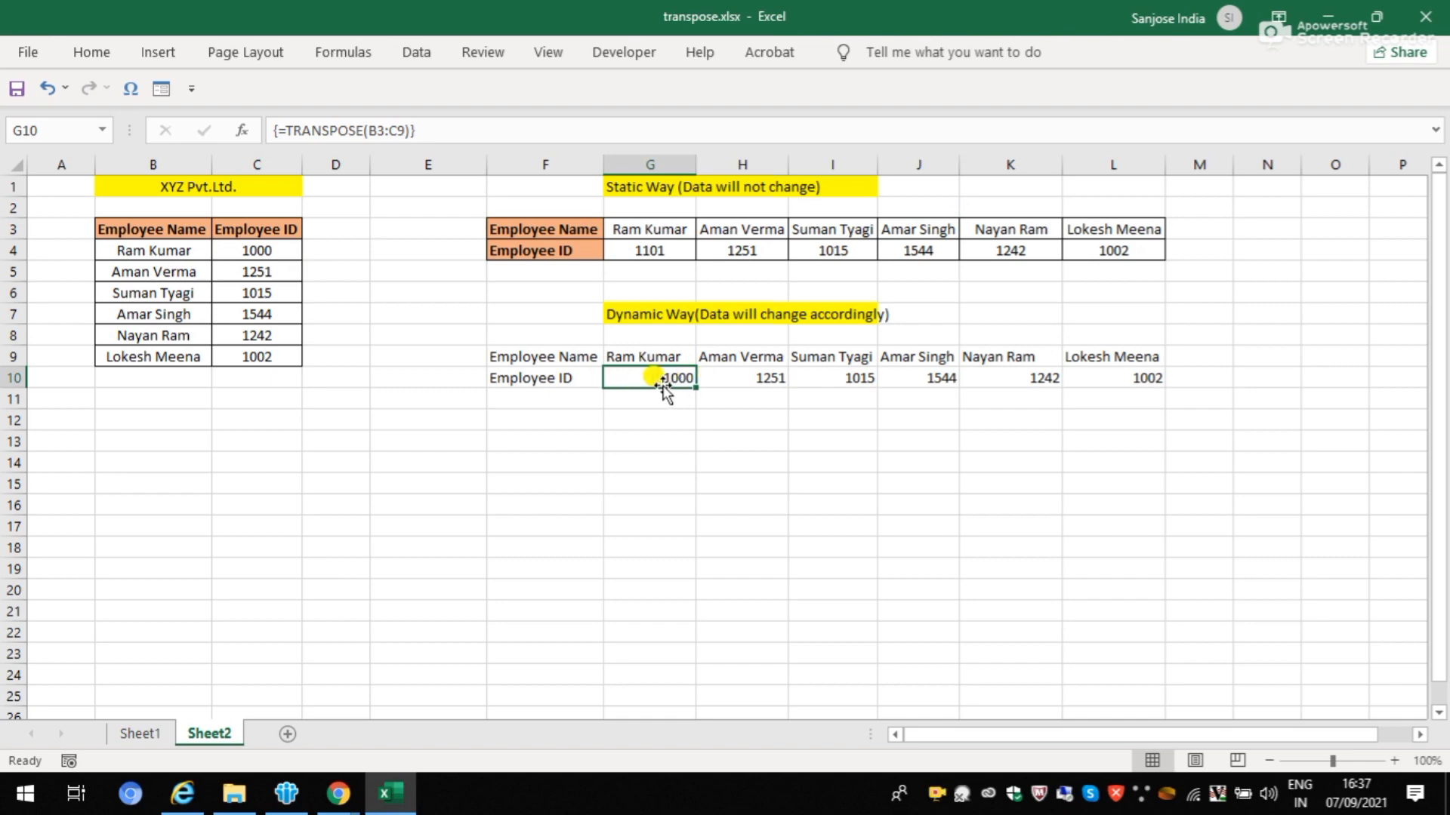
pyautogui.hotkey('ctrl', 'z')
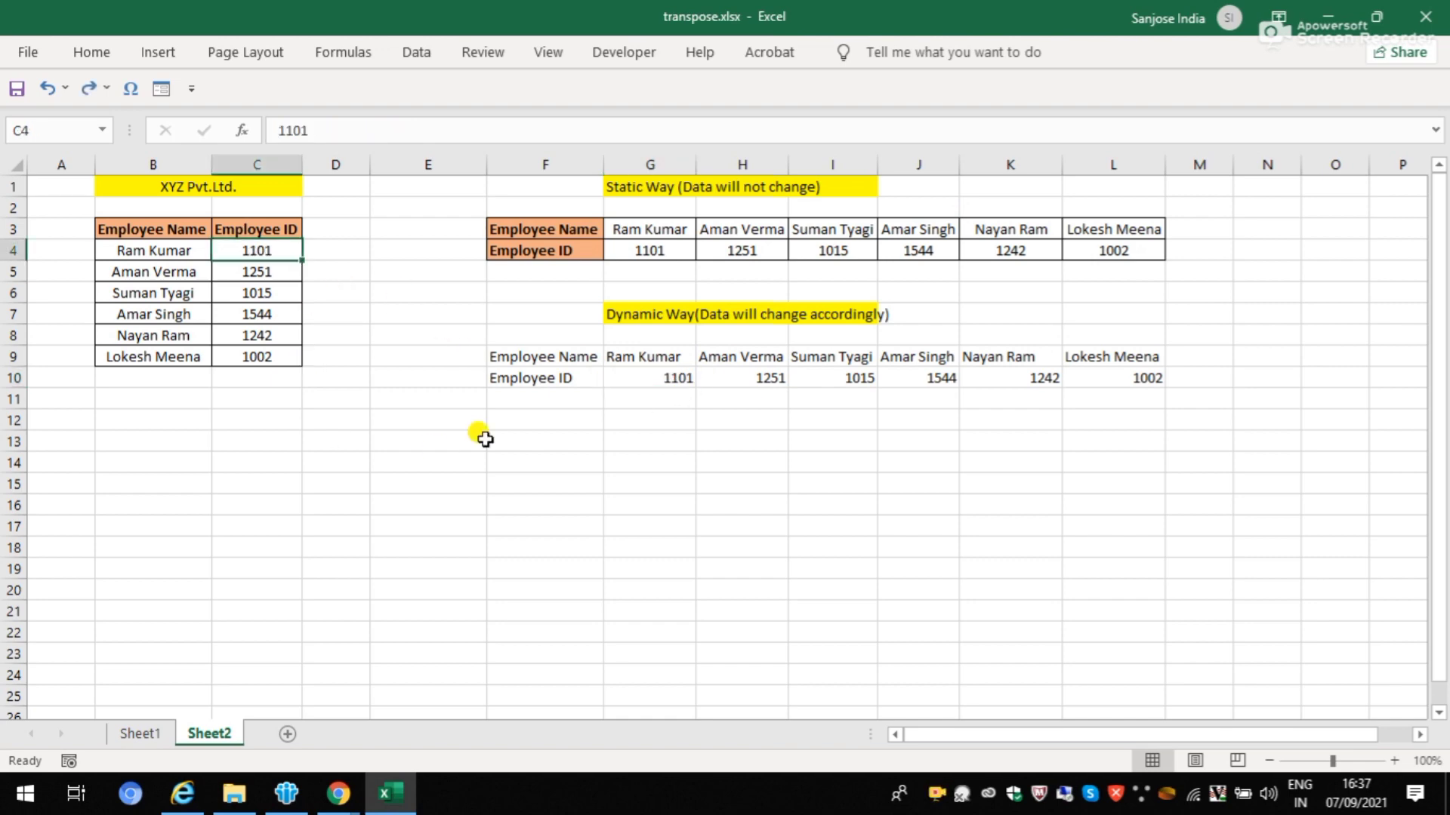
# Step: Enter dyb3 in F13 as a placeholder reference to the name header and fill the series across to L13
pyautogui.click(551, 442)
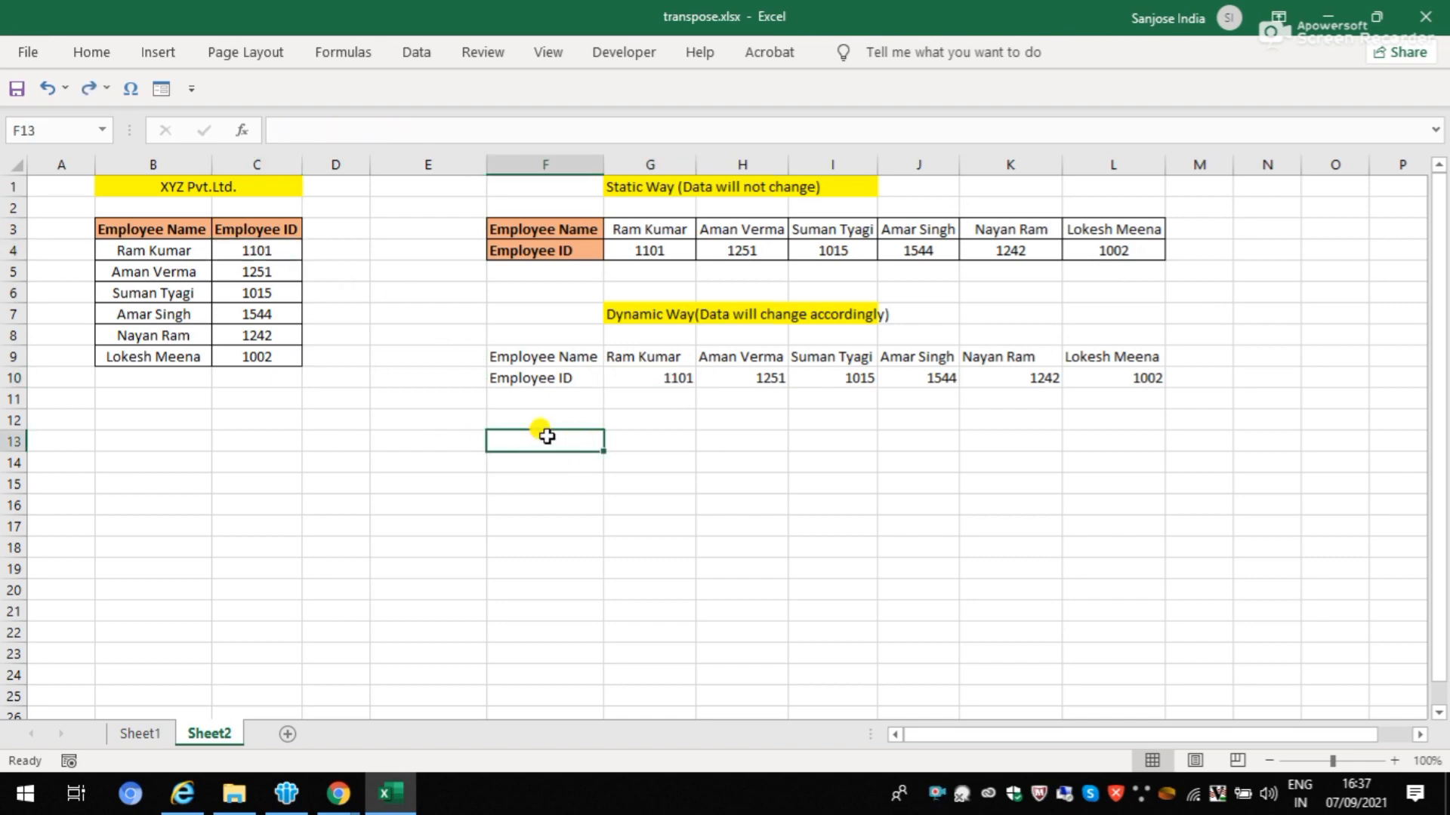
pyautogui.click(170, 232)
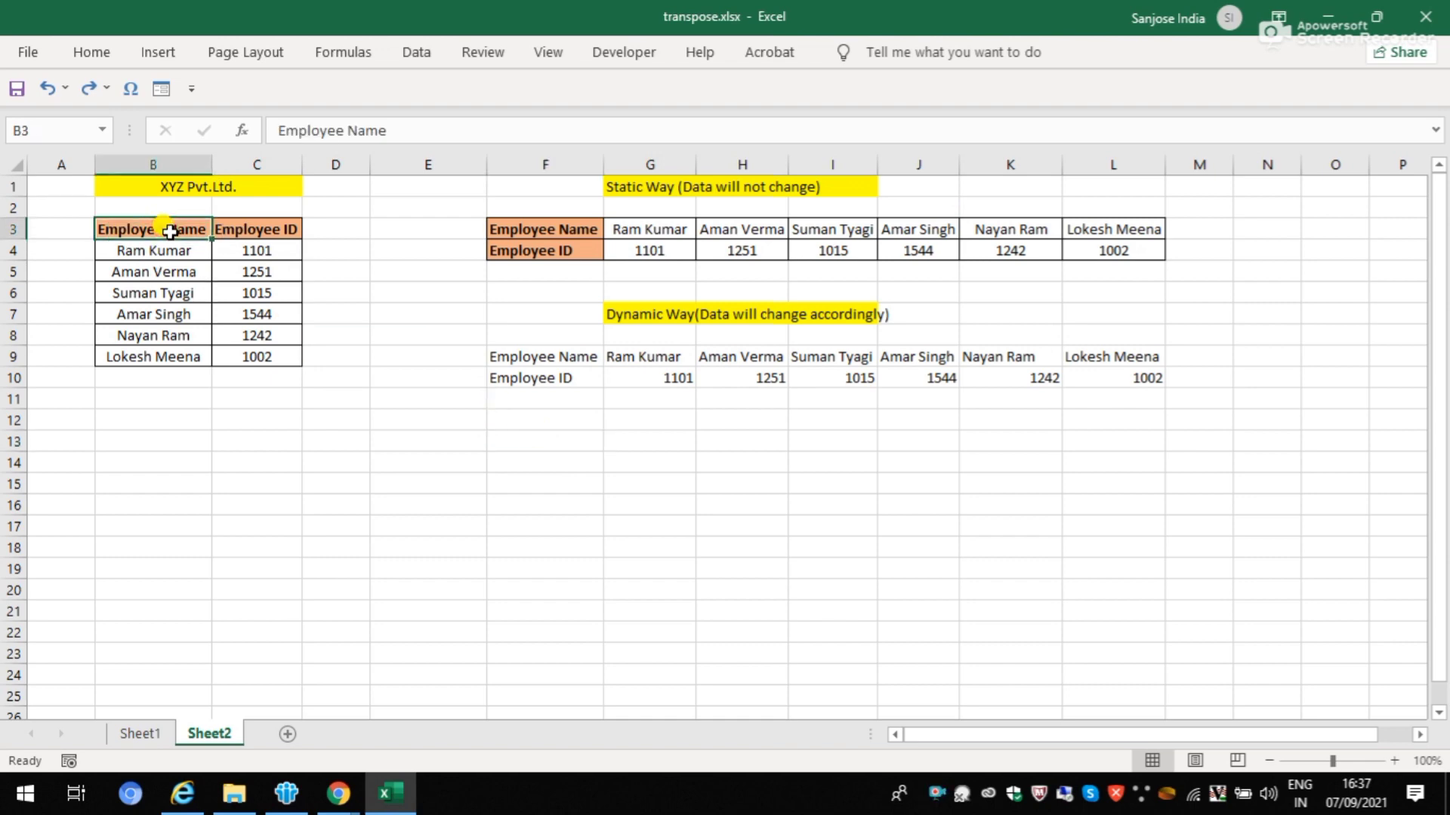
pyautogui.click(239, 232)
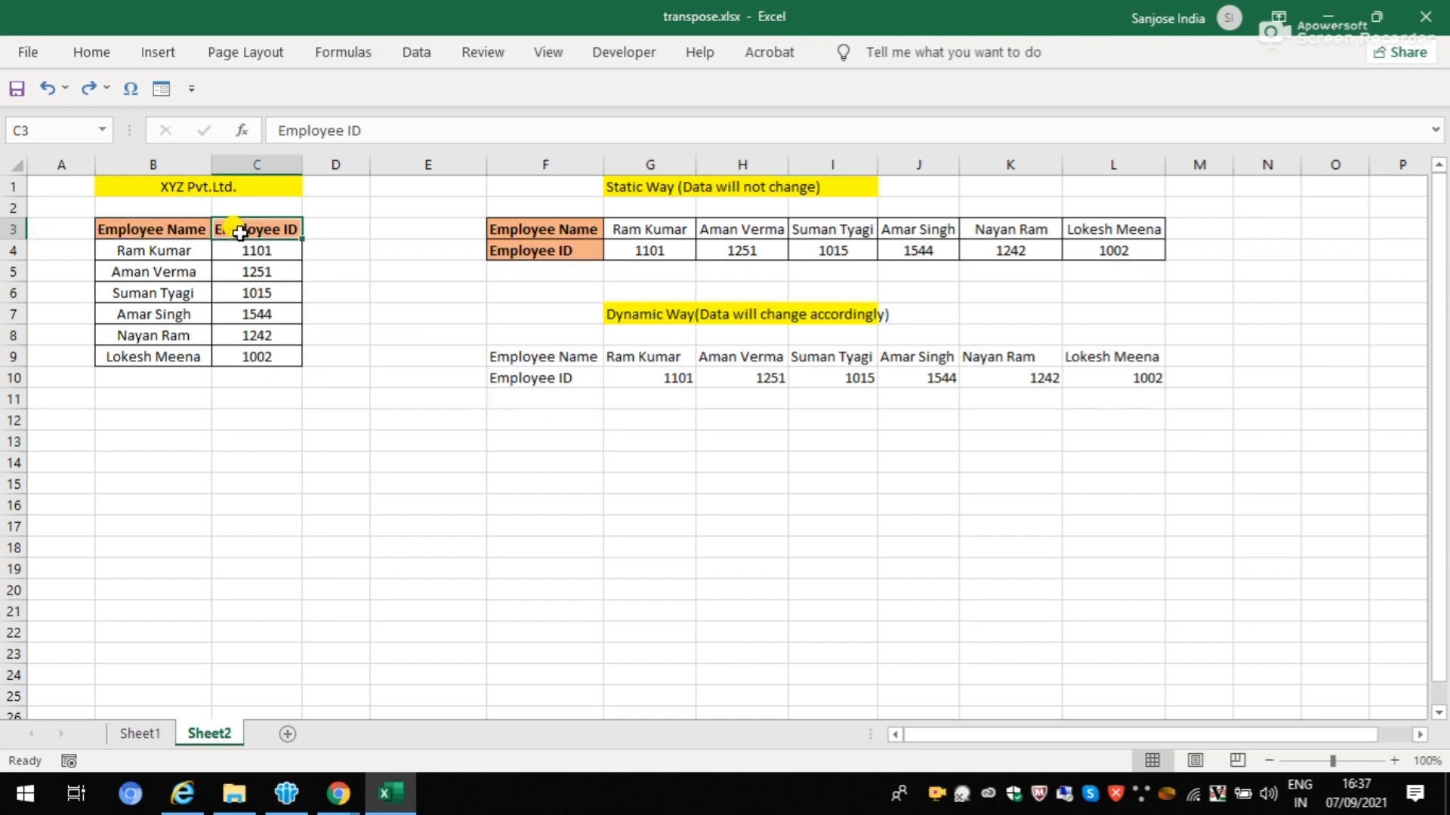
pyautogui.click(540, 444)
pyautogui.write('b3')
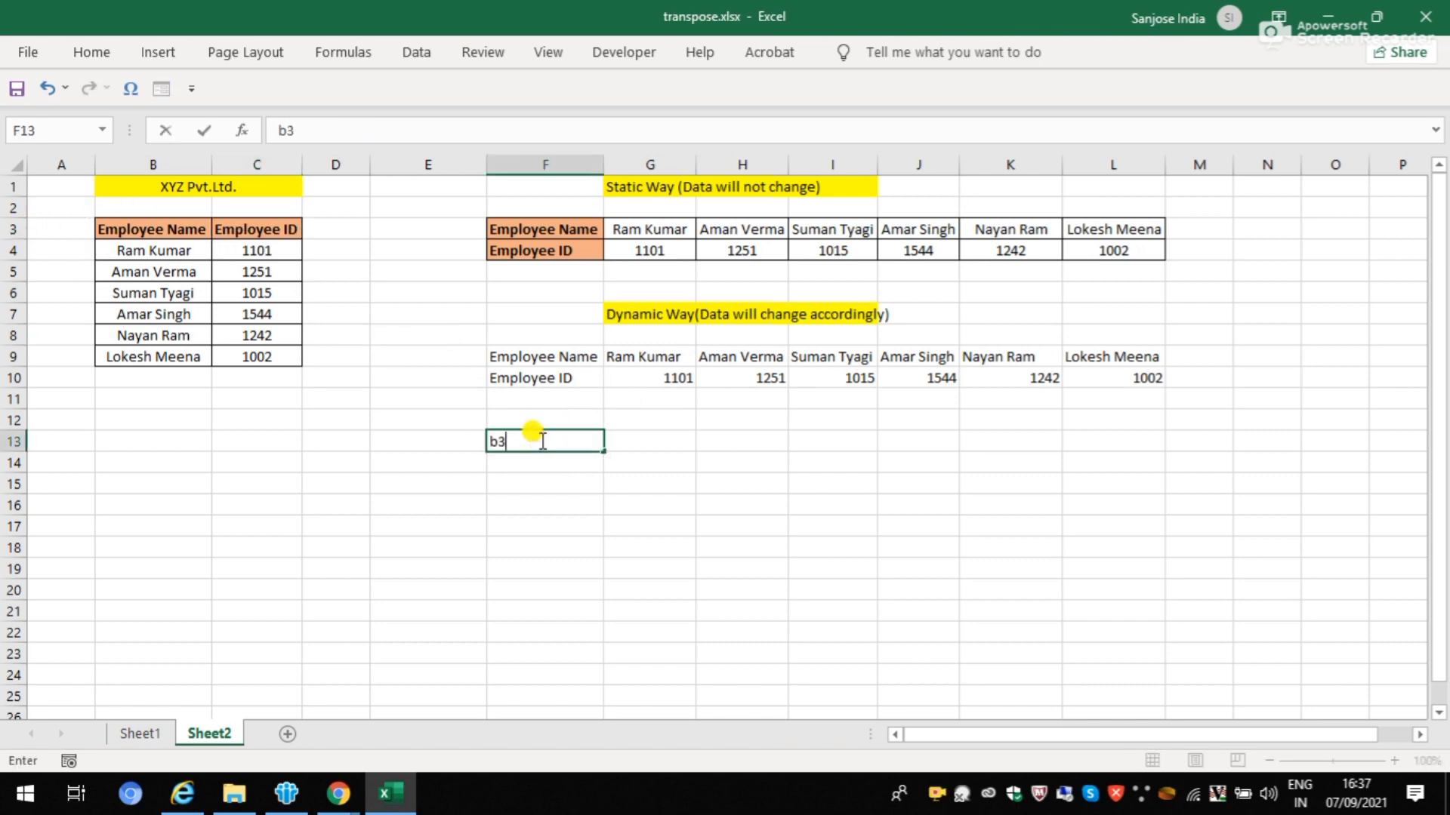
pyautogui.click(489, 441)
pyautogui.write('dy')
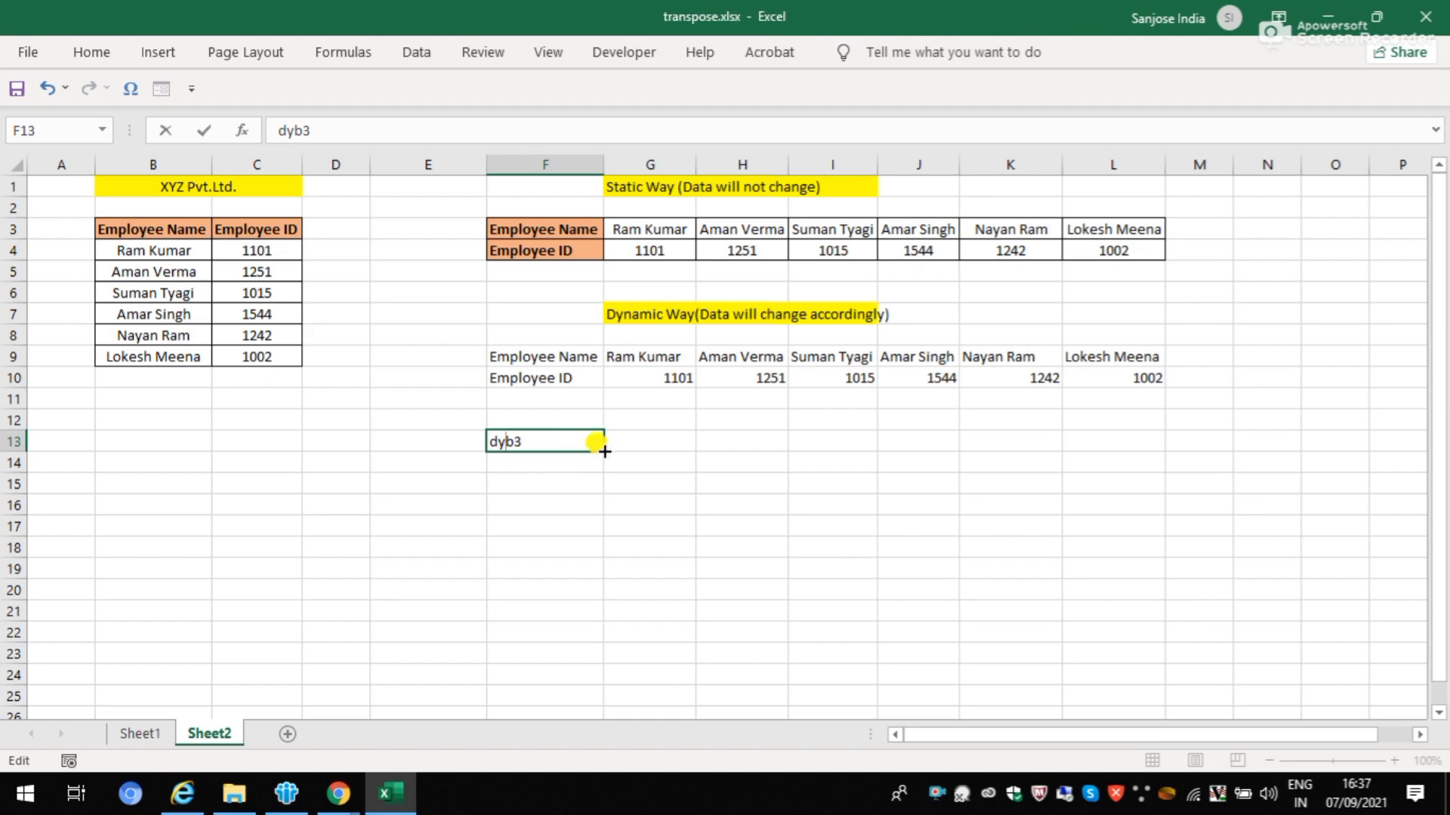
pyautogui.moveTo(604, 451); pyautogui.dragTo(1140, 424)
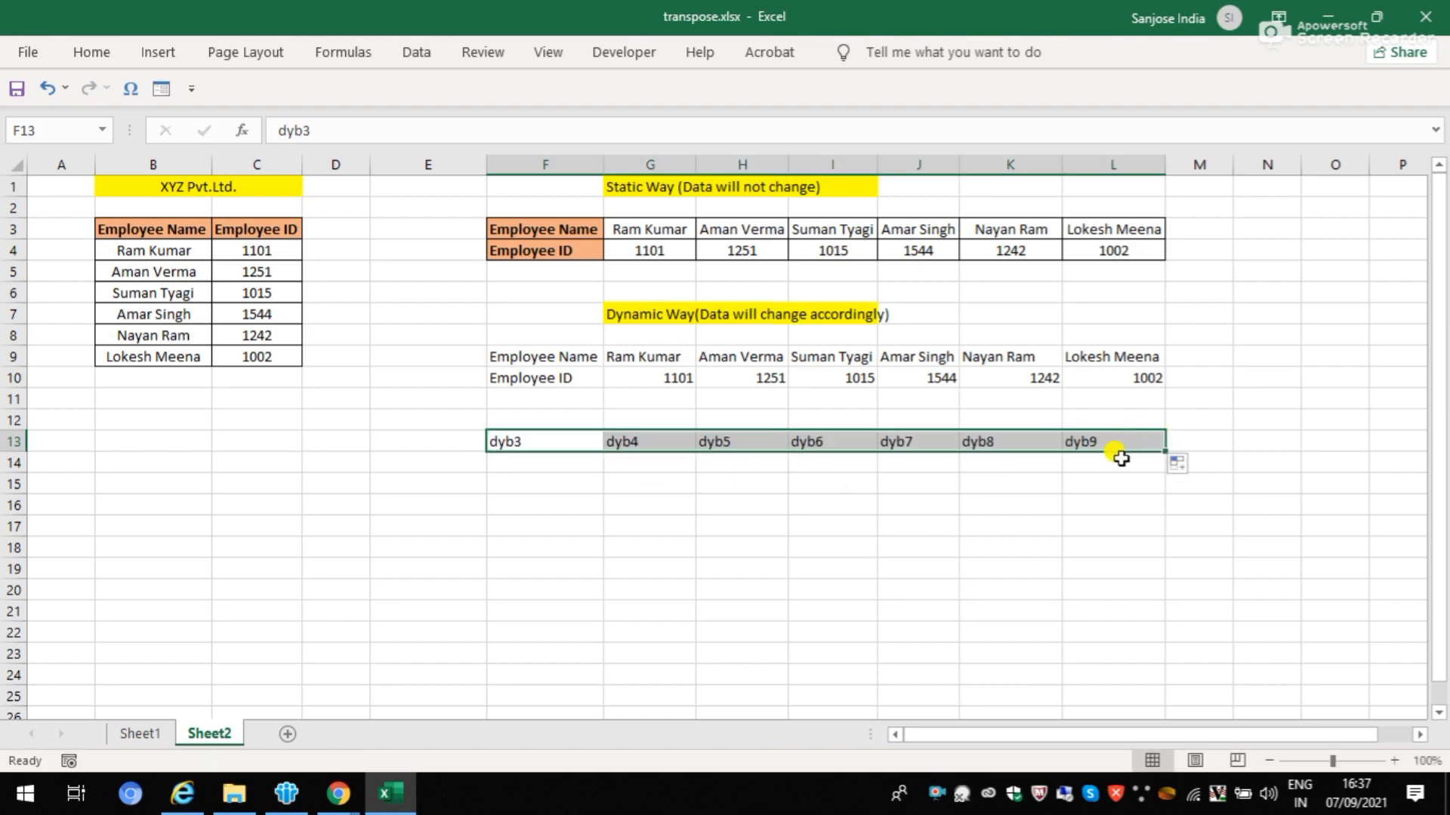
# Step: Enter dyc3 in F14 as a placeholder reference to the ID header and fill the series across to L14
pyautogui.click(511, 464)
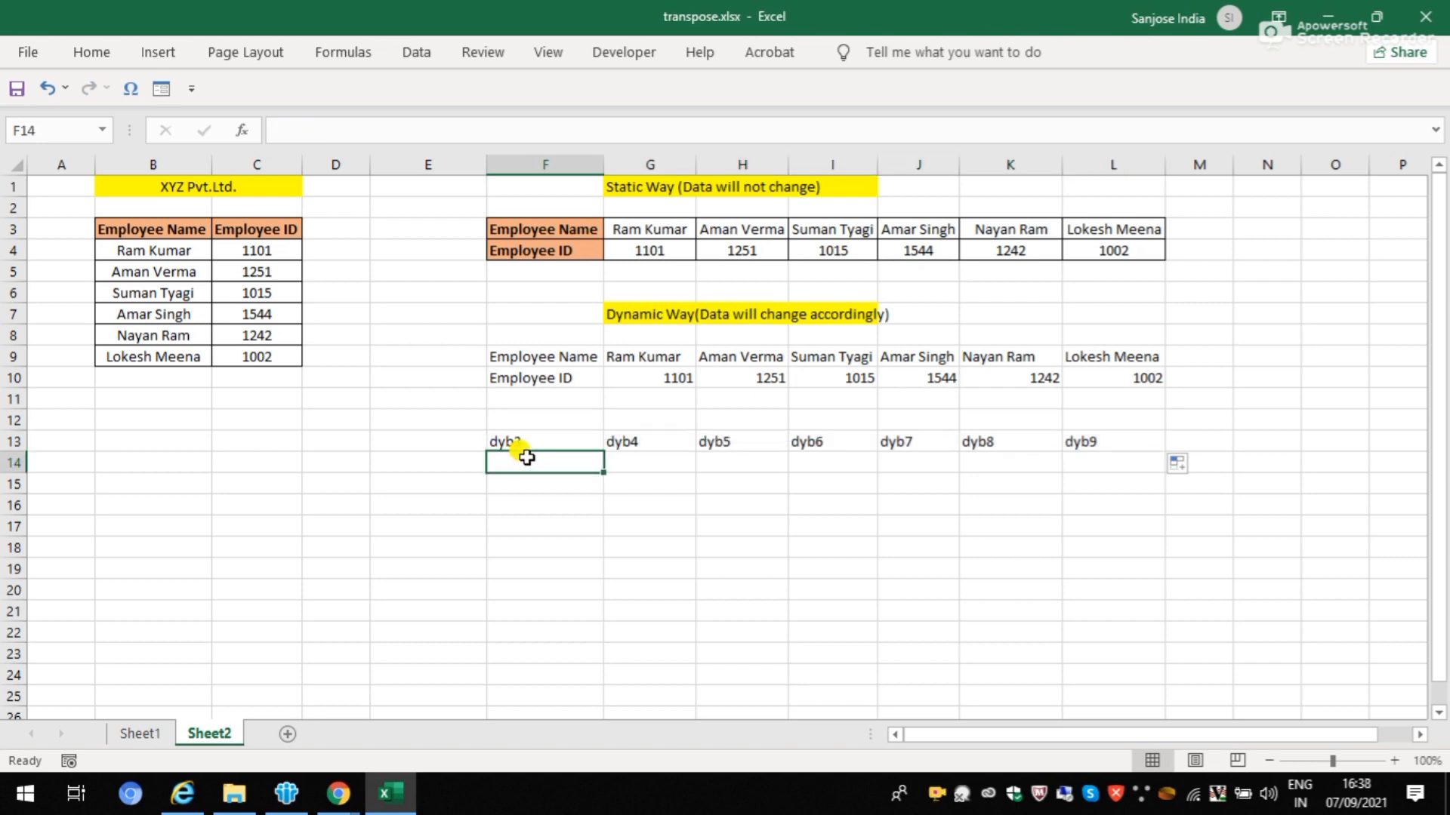
pyautogui.write('c3')
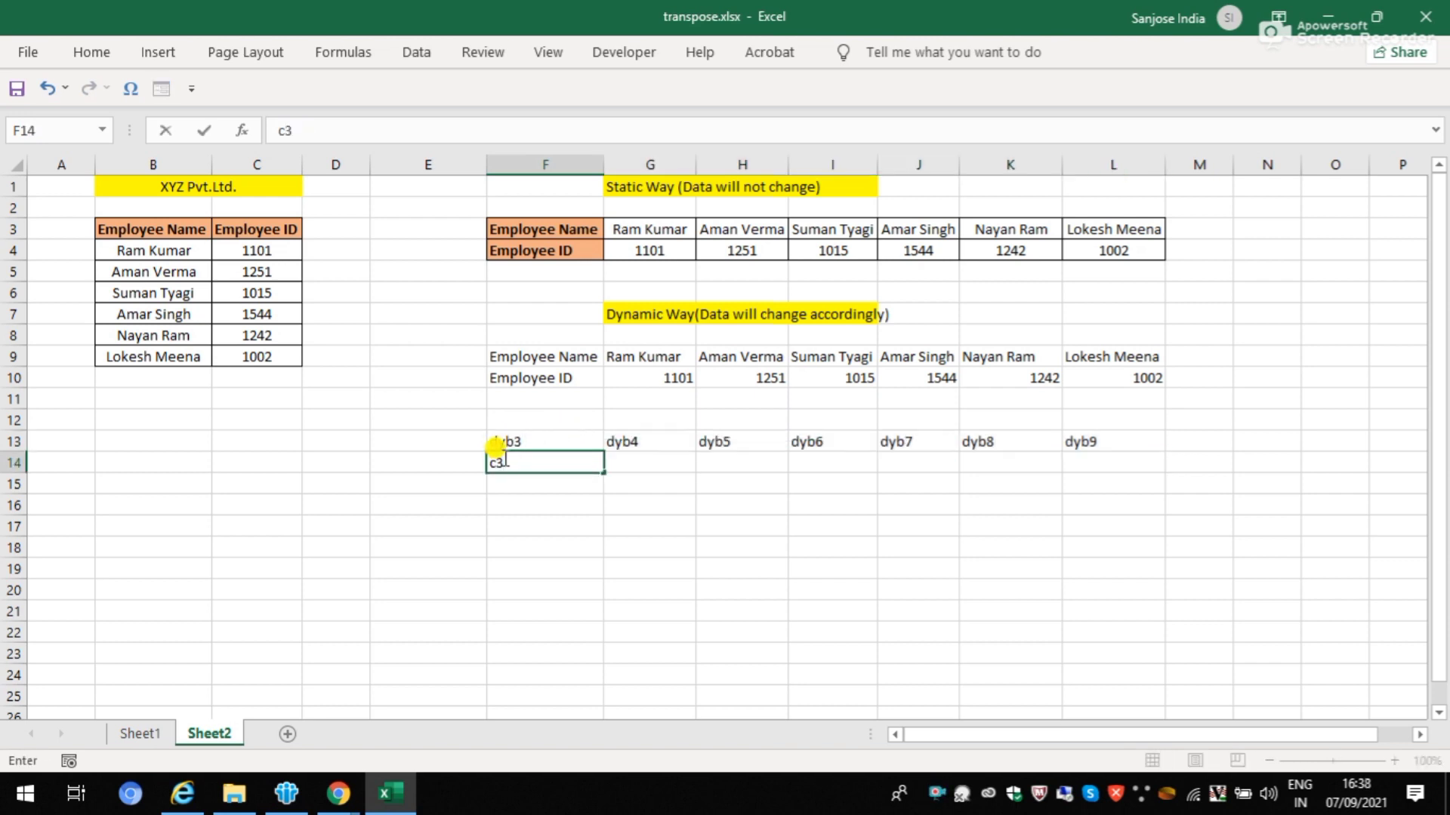
pyautogui.click(491, 461)
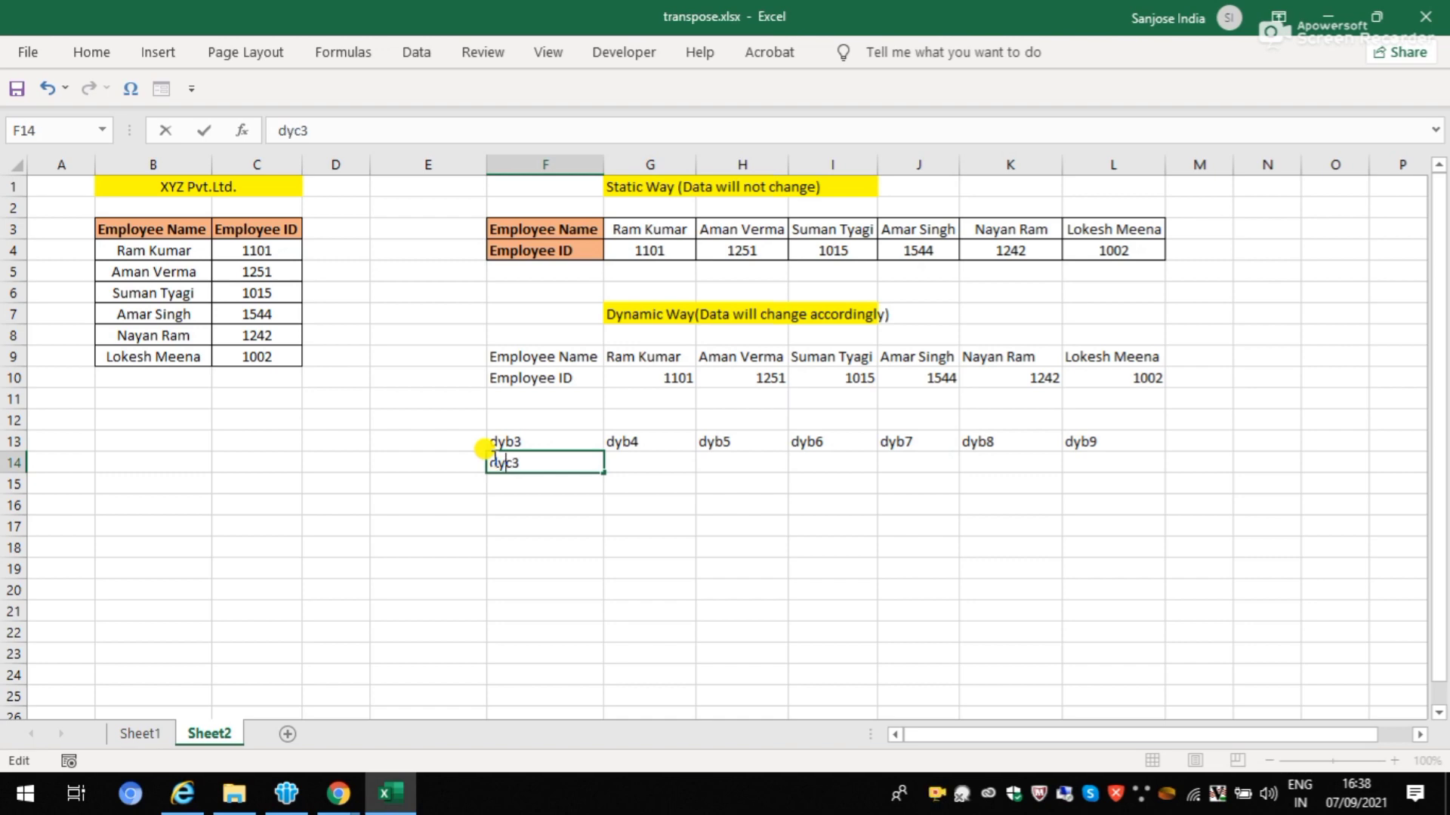
pyautogui.moveTo(605, 473); pyautogui.dragTo(1110, 438)
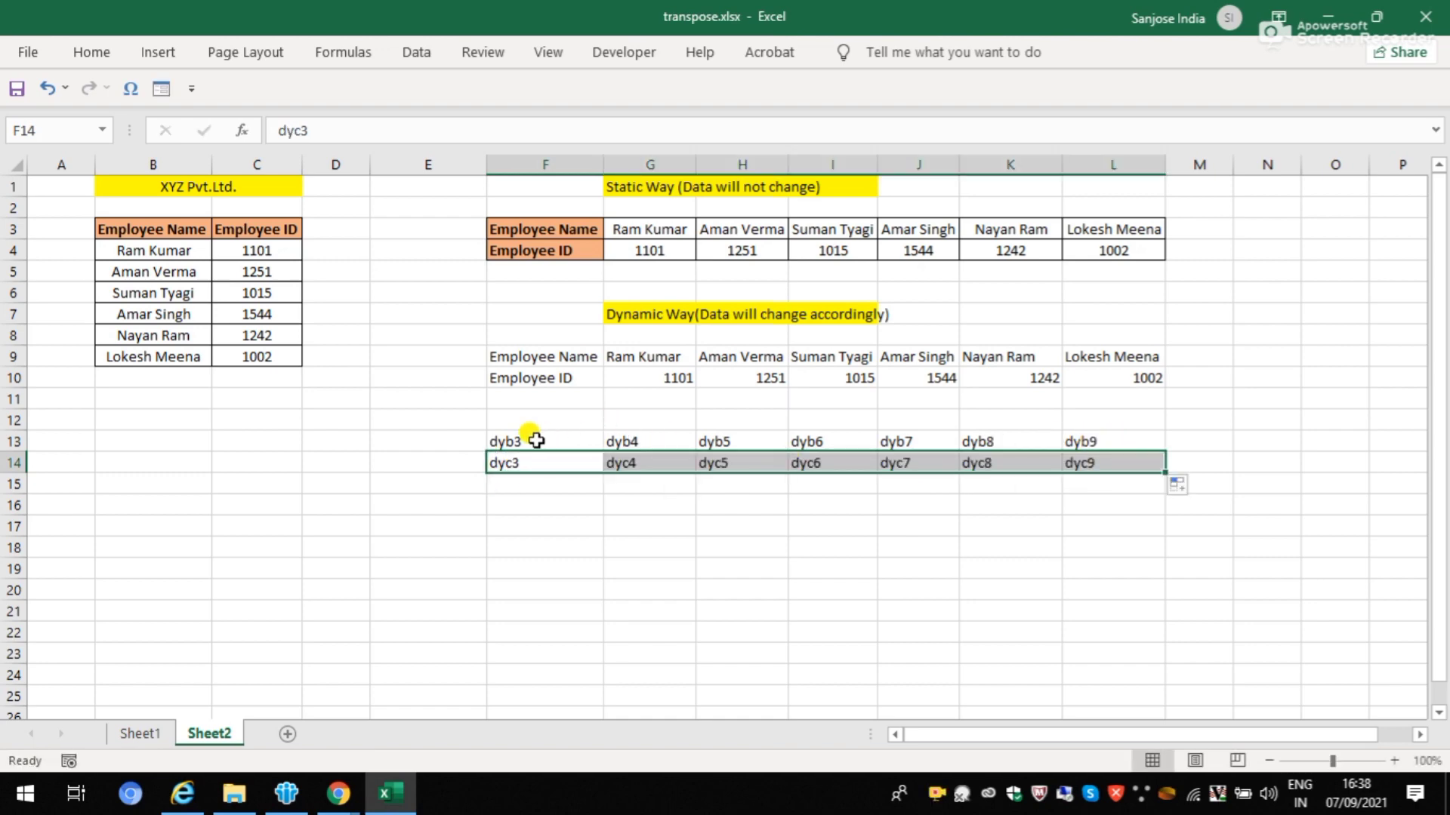
# Step: Replace every dy prefix with = in F13:L14 so the placeholders become live cell references
pyautogui.click(536, 441)
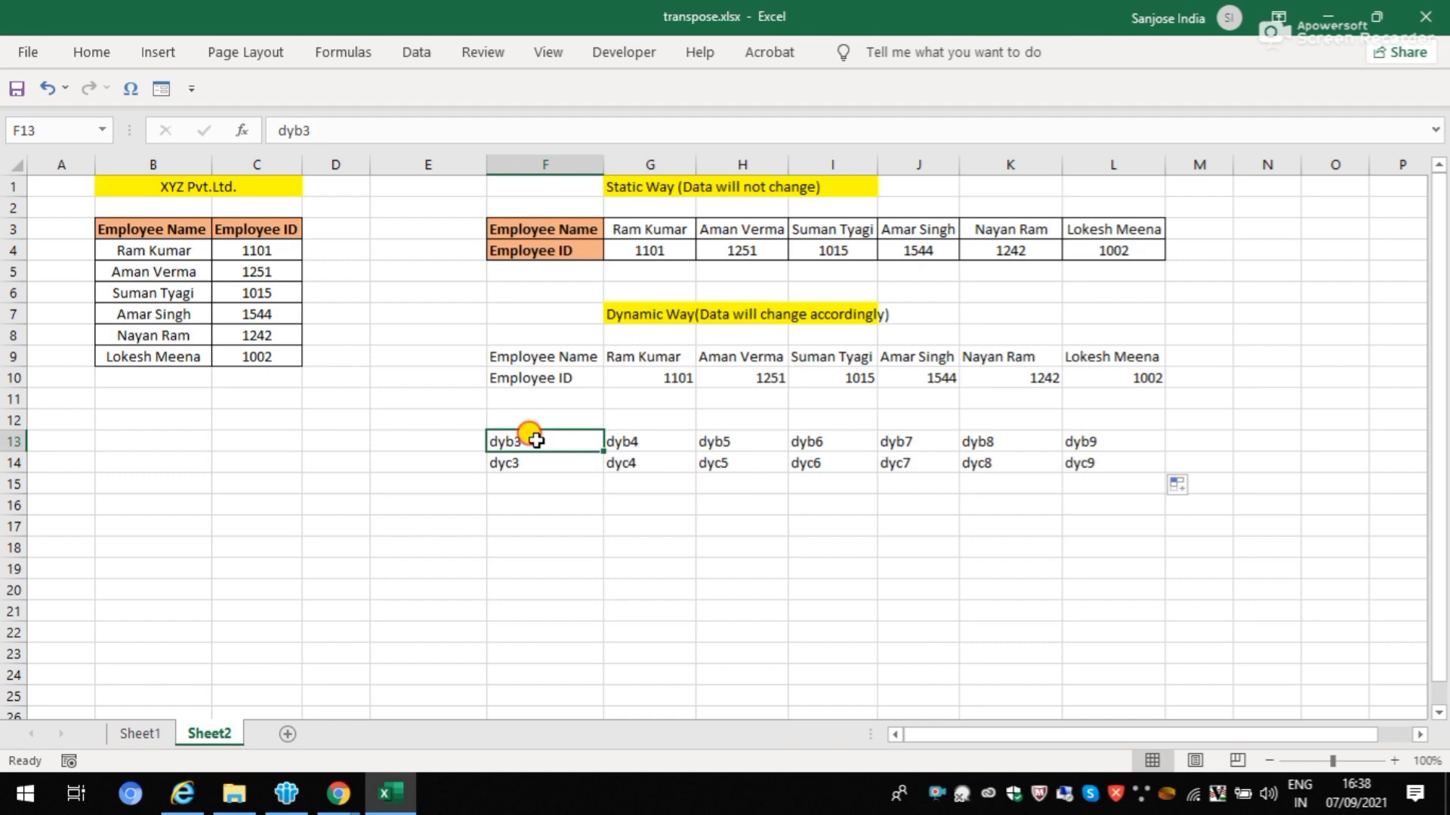
pyautogui.moveTo(536, 441); pyautogui.dragTo(1099, 472)
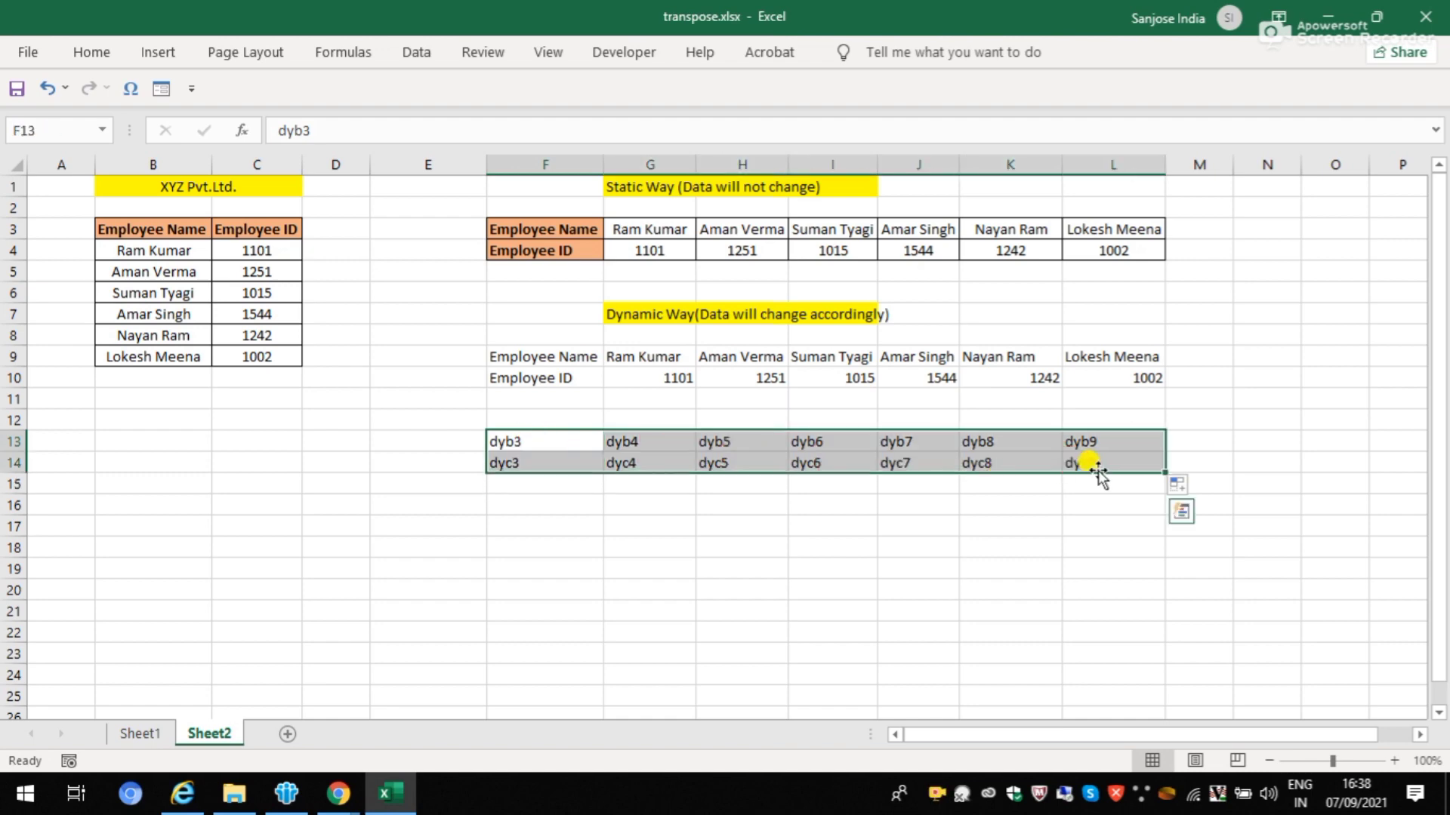
pyautogui.hotkey('ctrl', 'f')
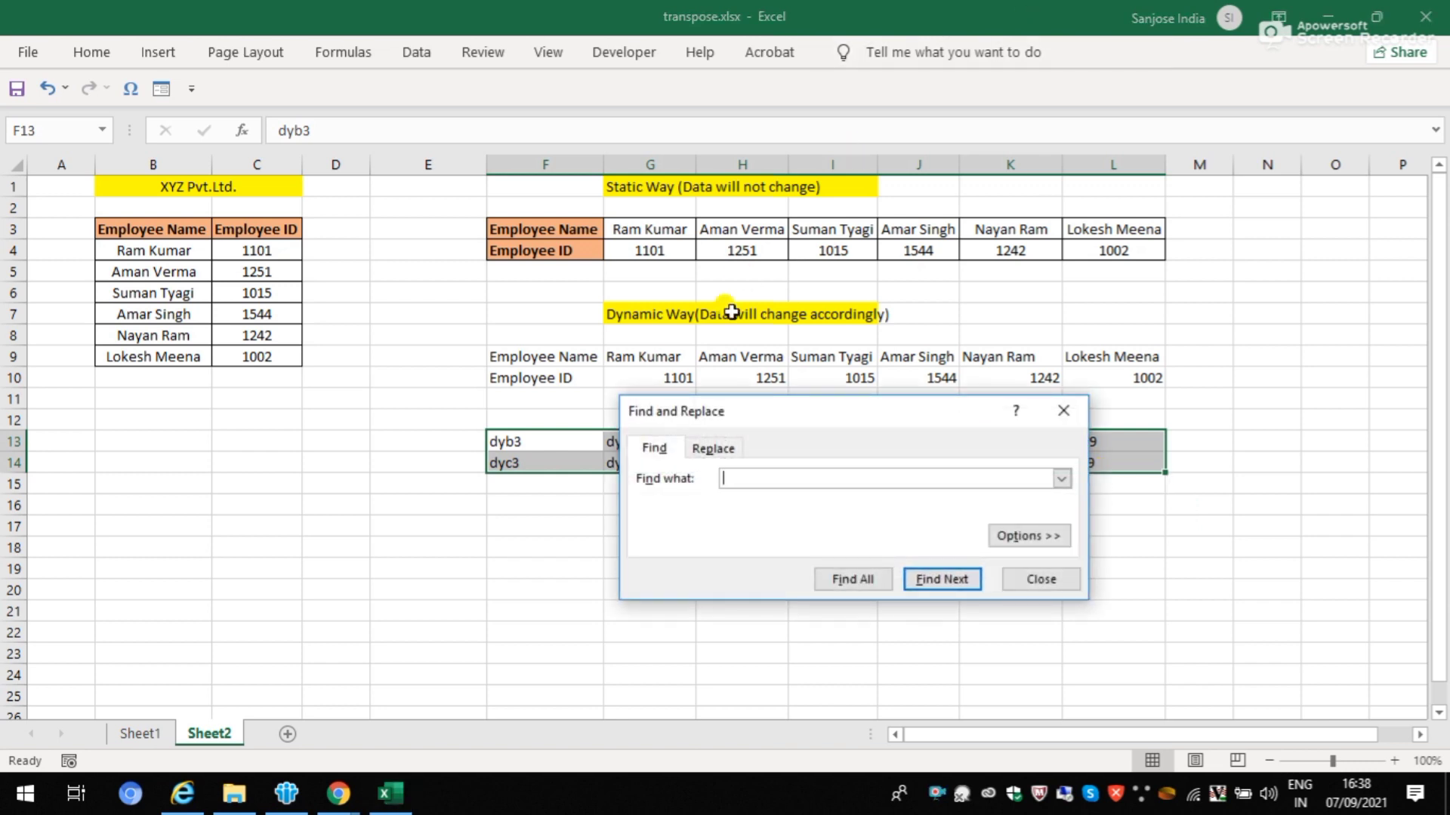
pyautogui.click(713, 448)
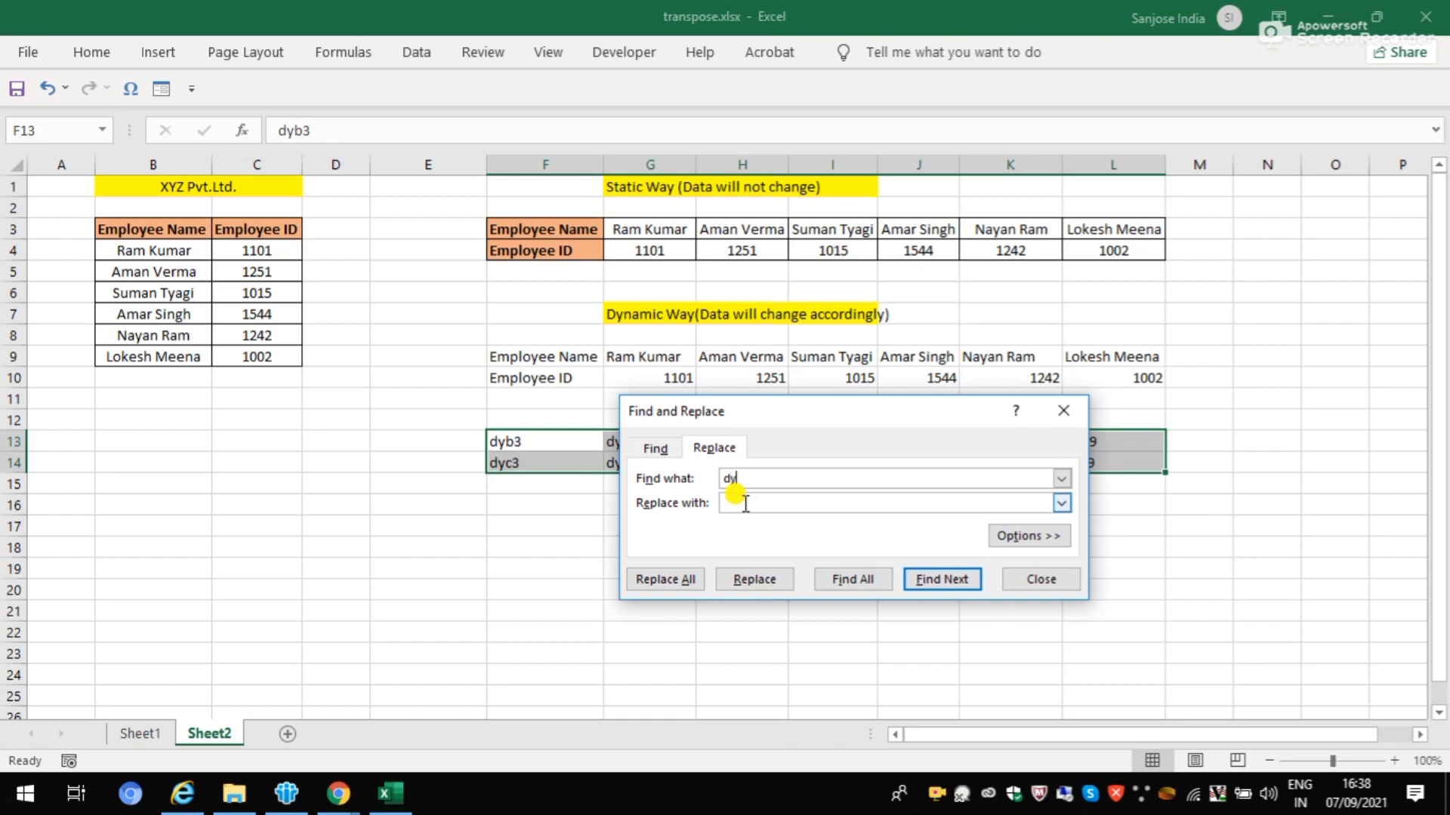
pyautogui.click(745, 503)
pyautogui.click(664, 579)
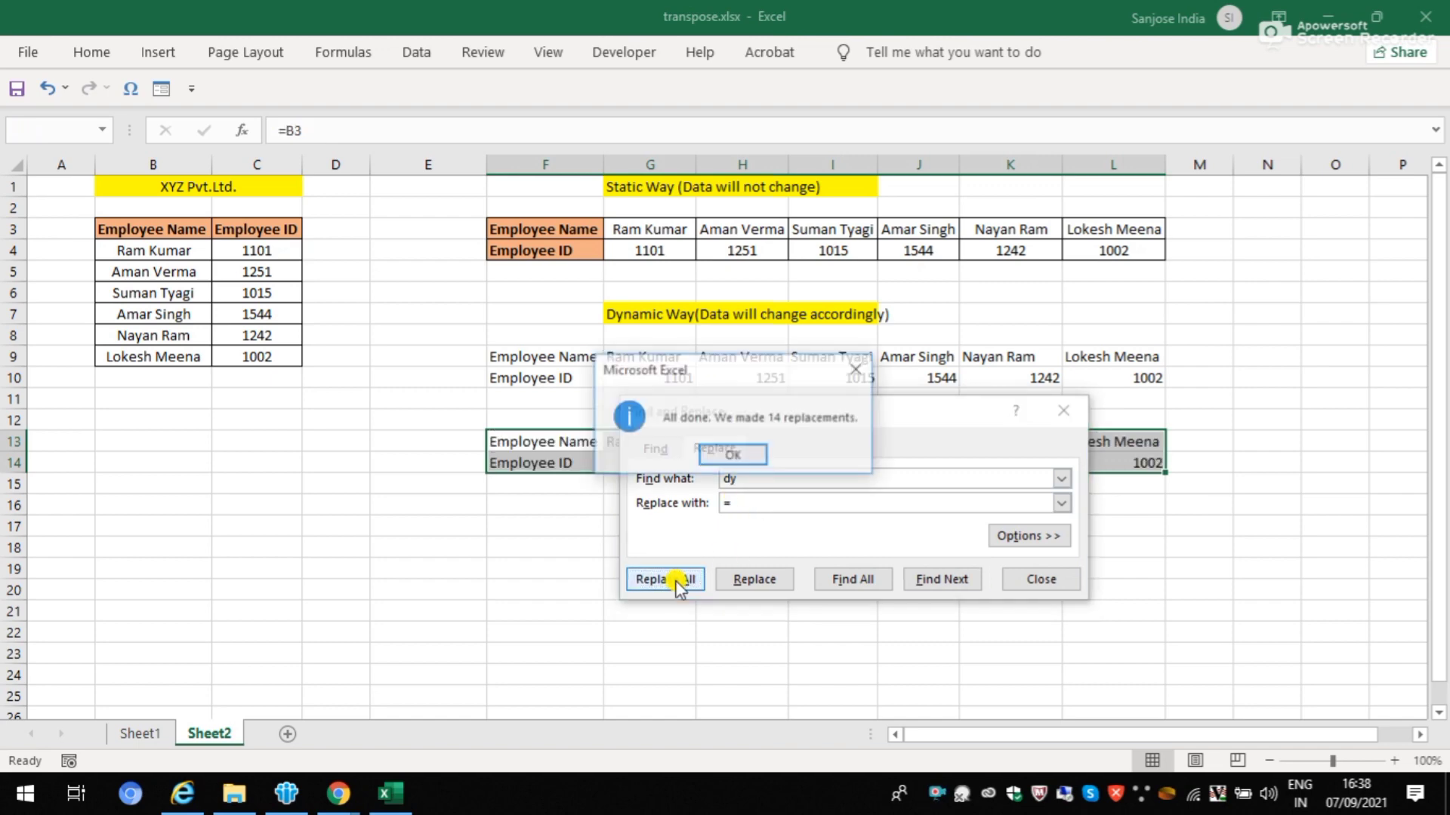
pyautogui.click(733, 456)
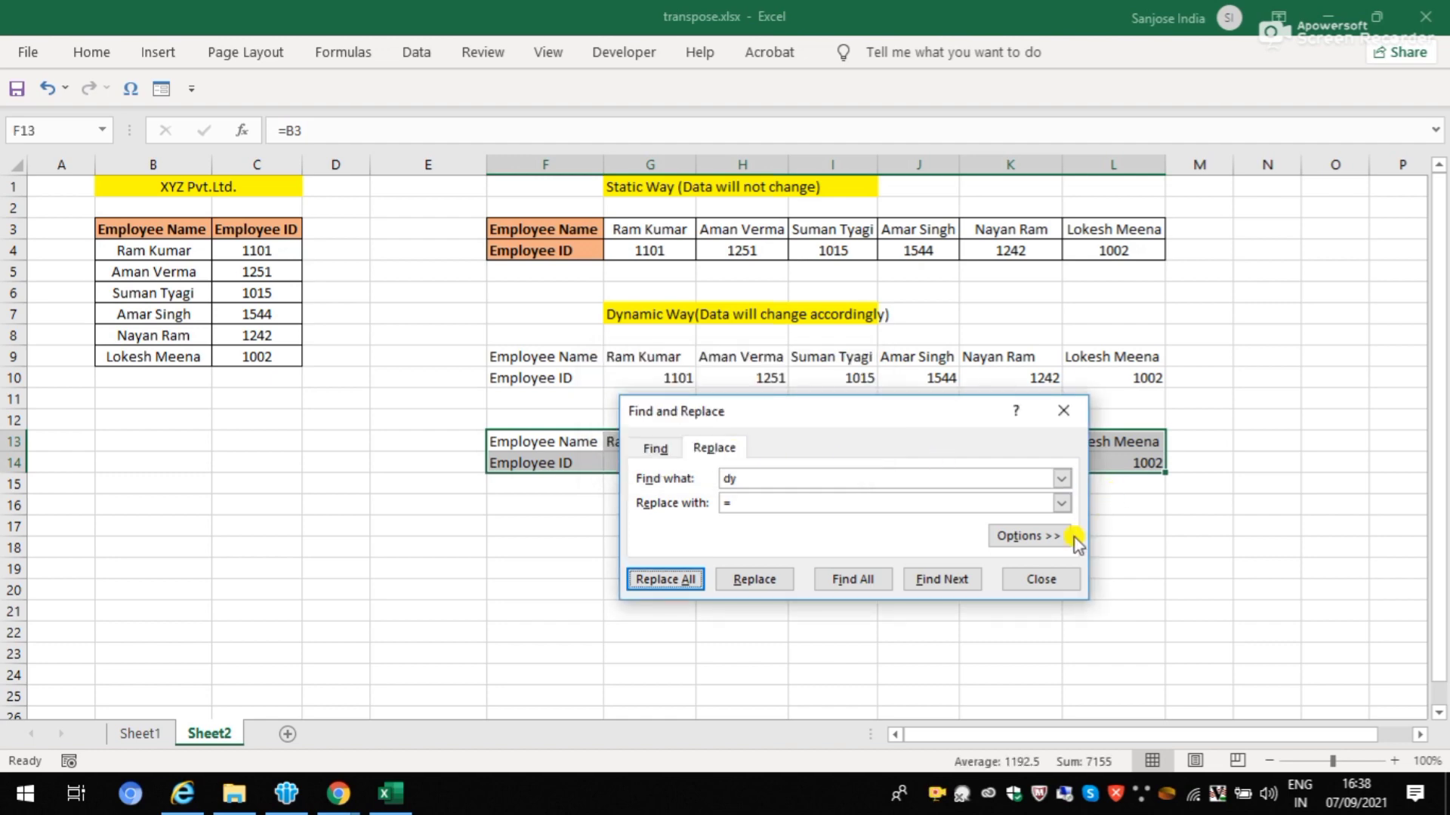
pyautogui.click(1063, 411)
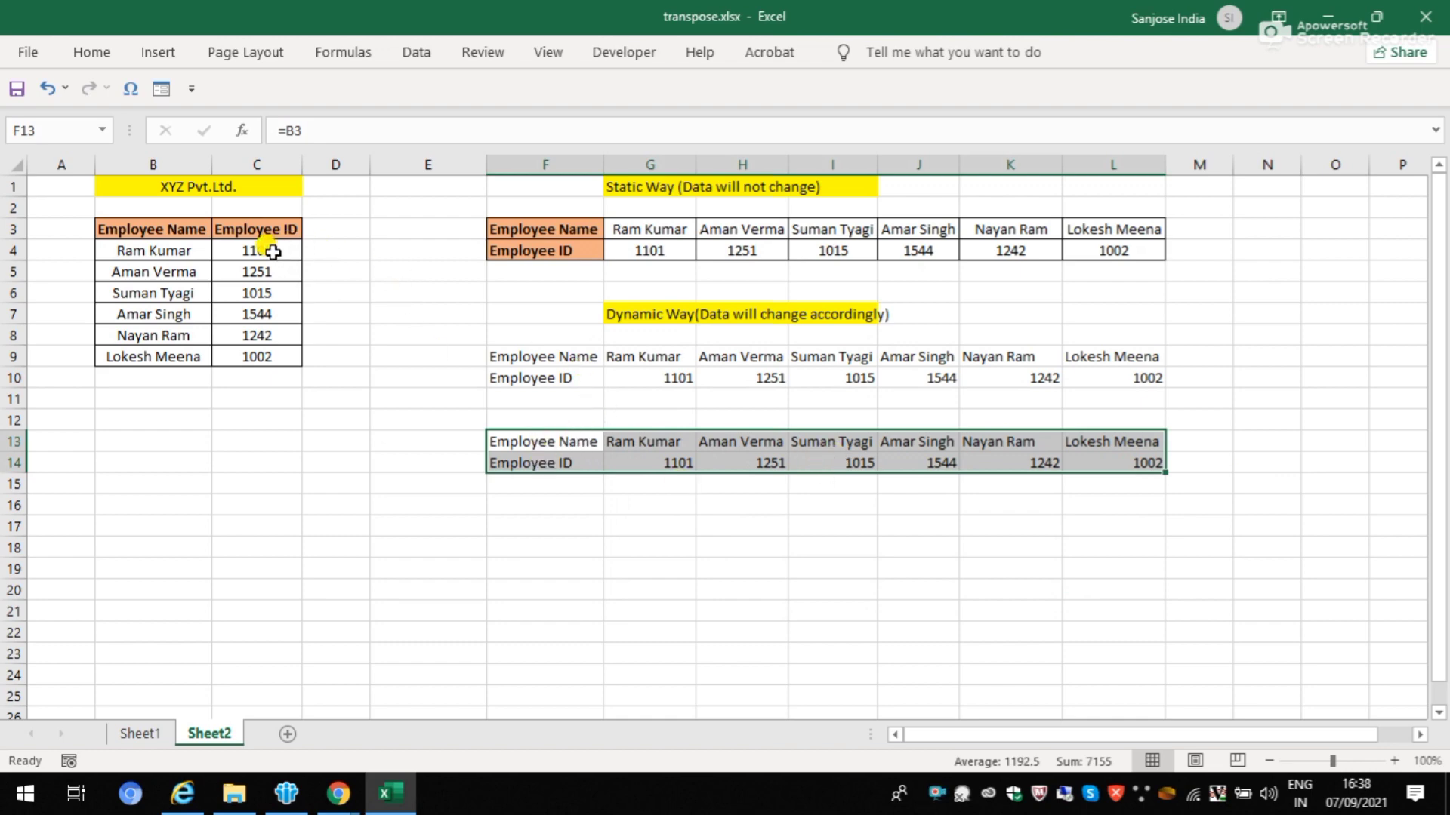
# Step: Test both dynamic tables by entering a different employee ID in C5, and check the linked cells H10 and H14
pyautogui.click(259, 273)
pyautogui.write('150')
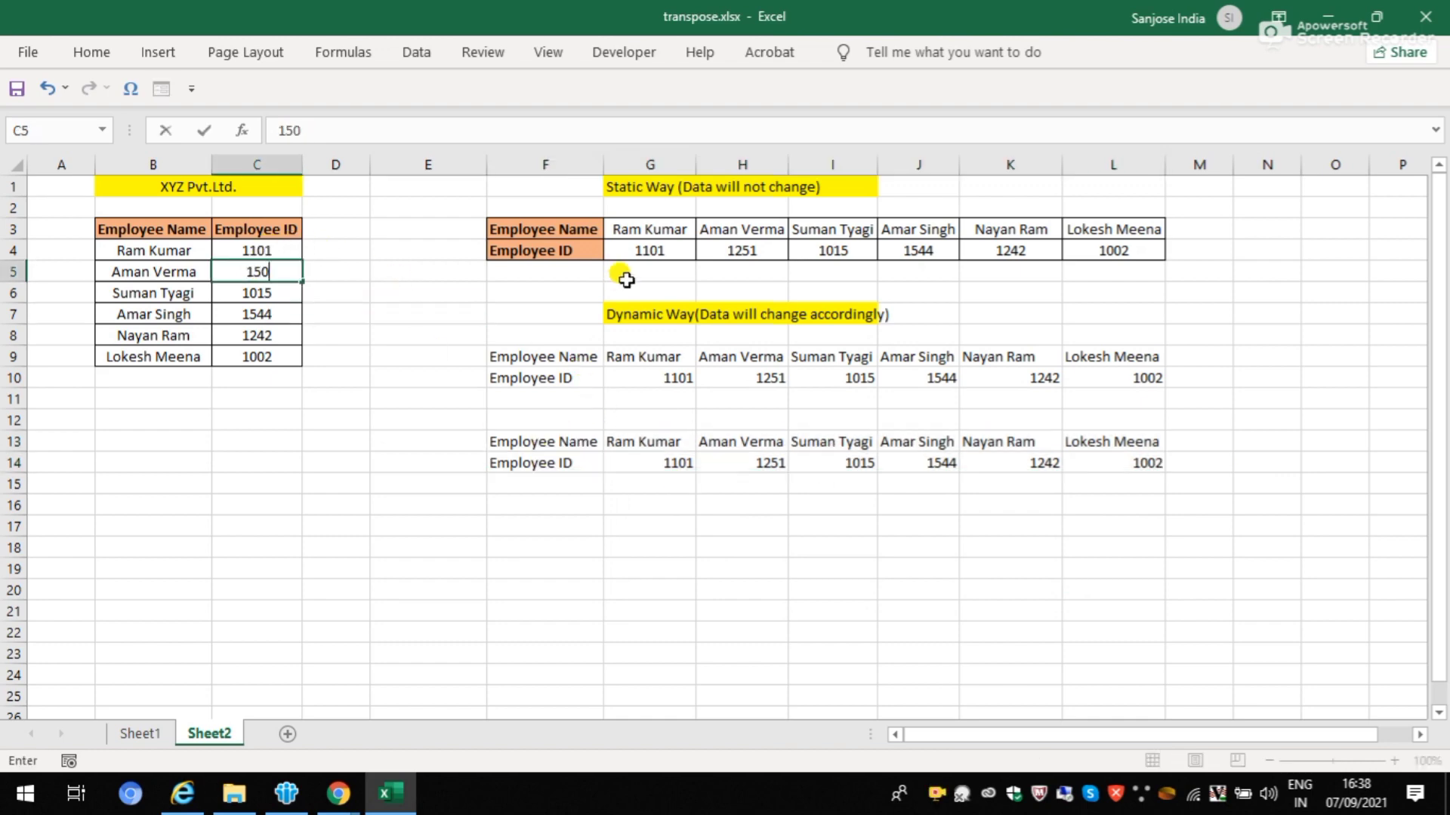
pyautogui.write('0')
pyautogui.press('Tab')
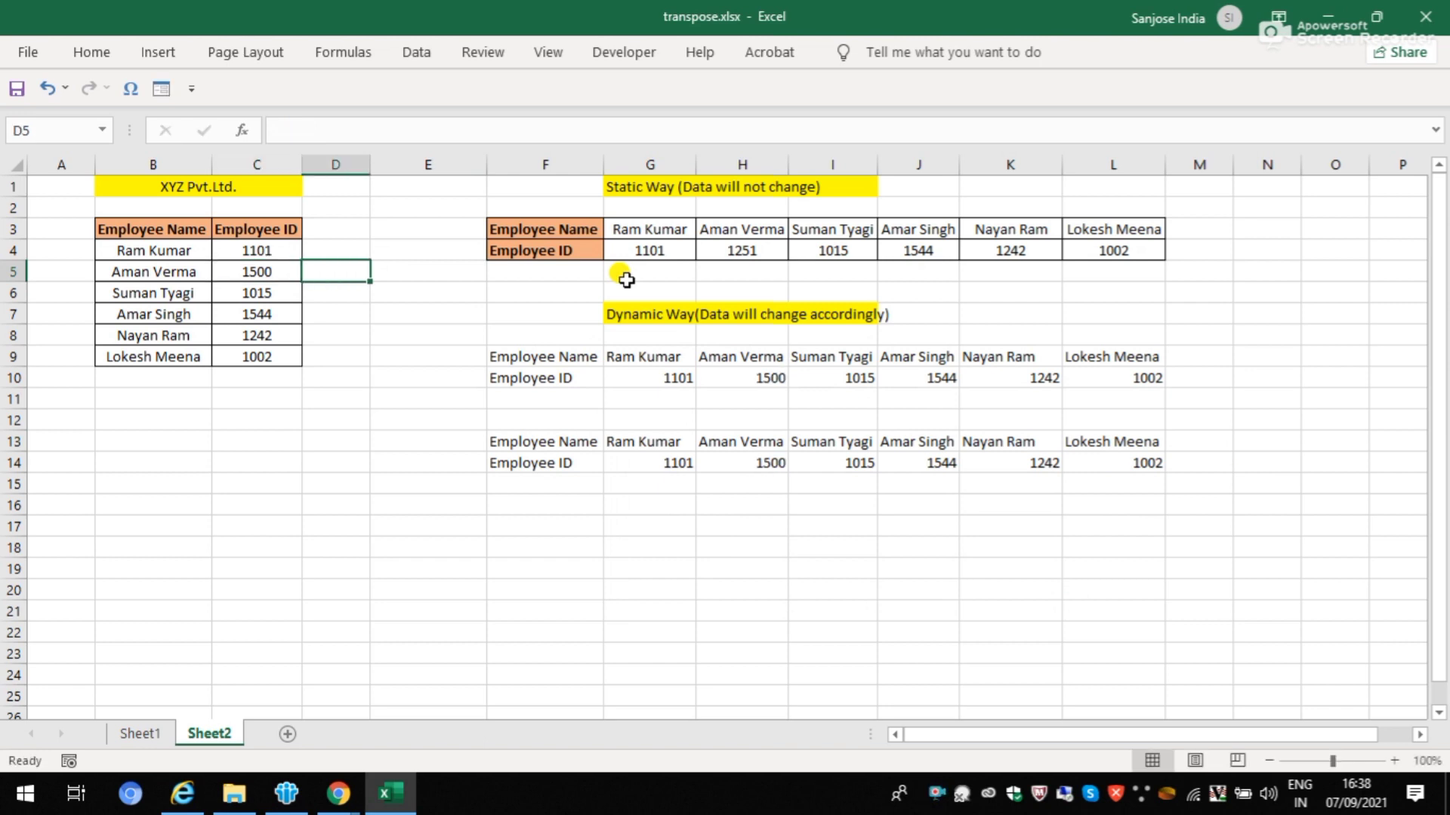
pyautogui.click(774, 380)
pyautogui.click(757, 463)
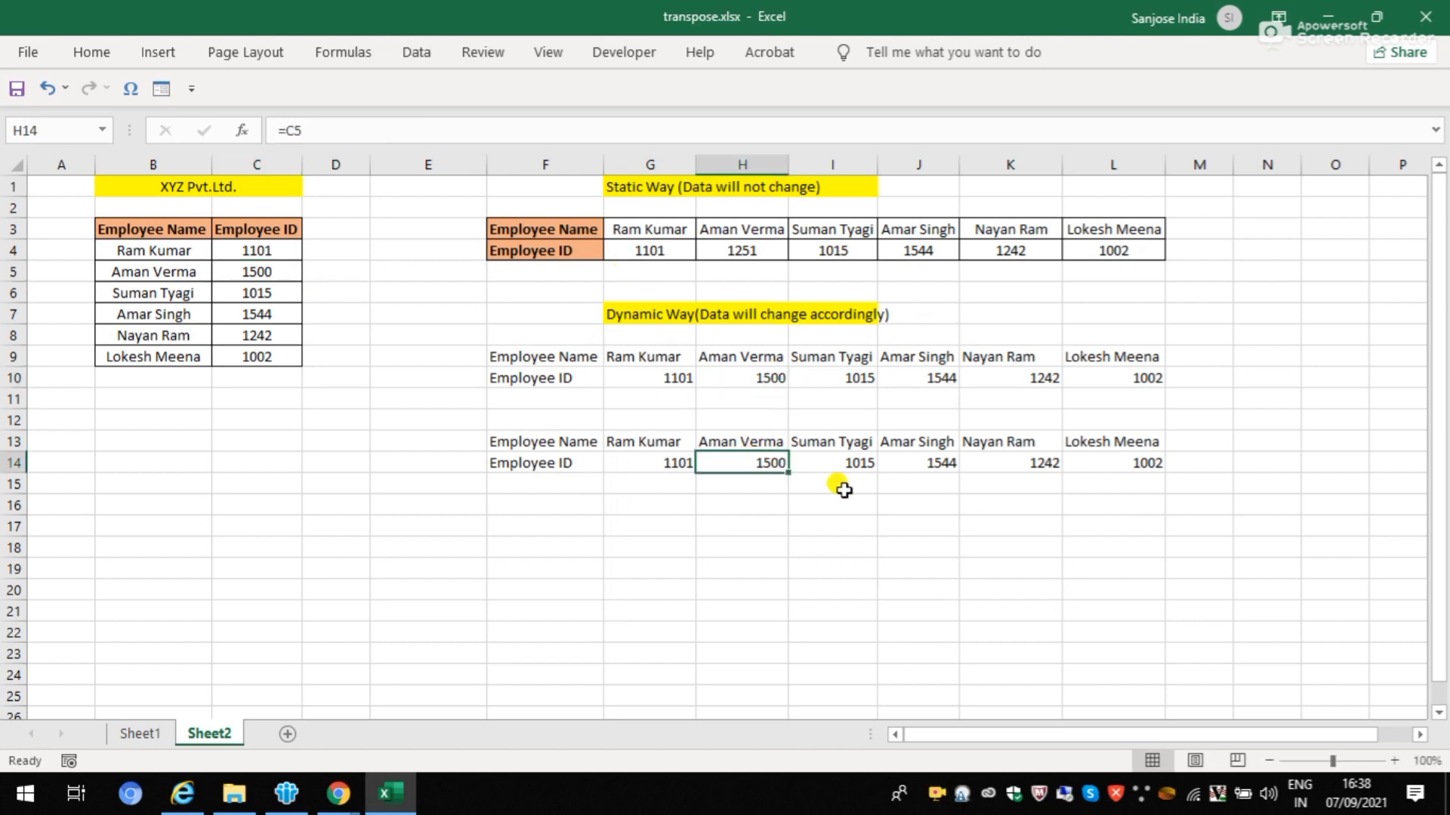